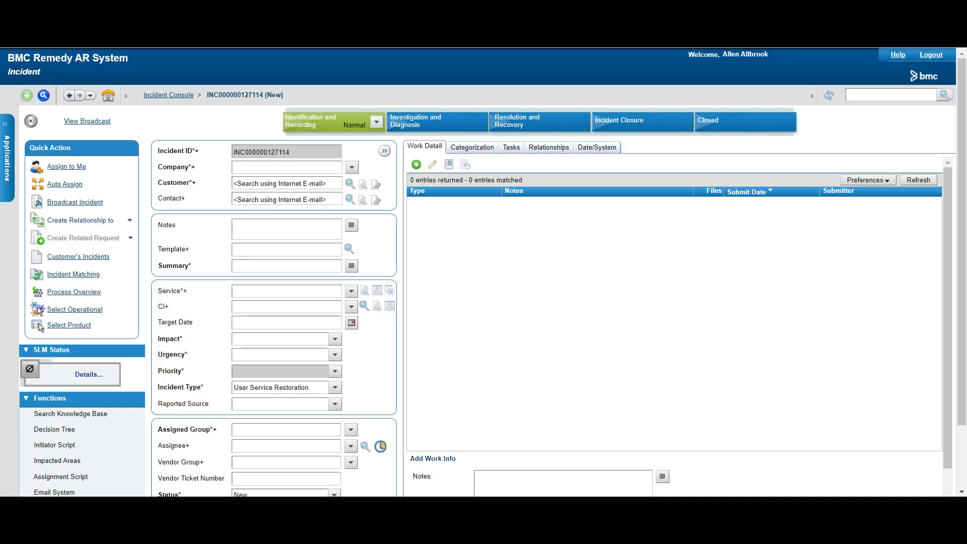
Step: Apply the Server compliance violation template to the new incident
text(serve)
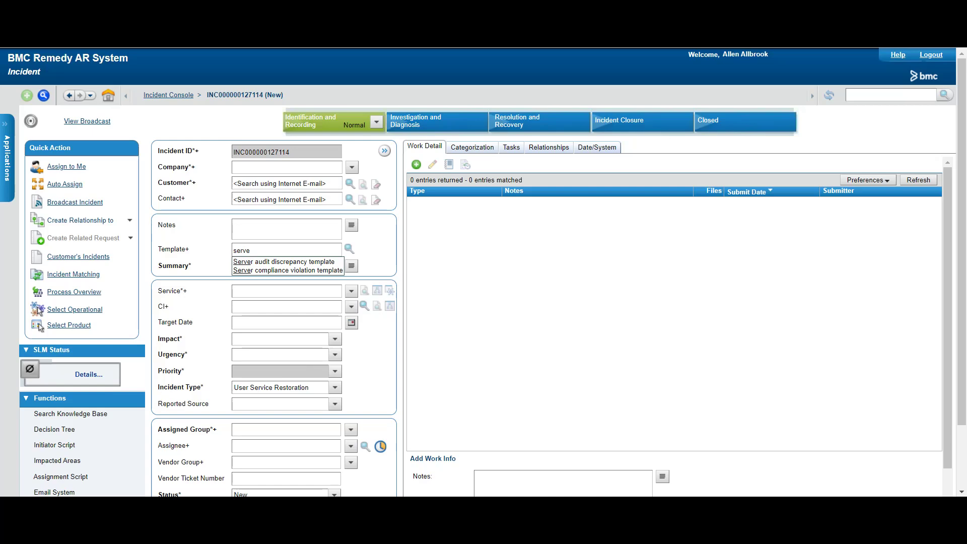
key(Down)
key(Down)
key(Return)
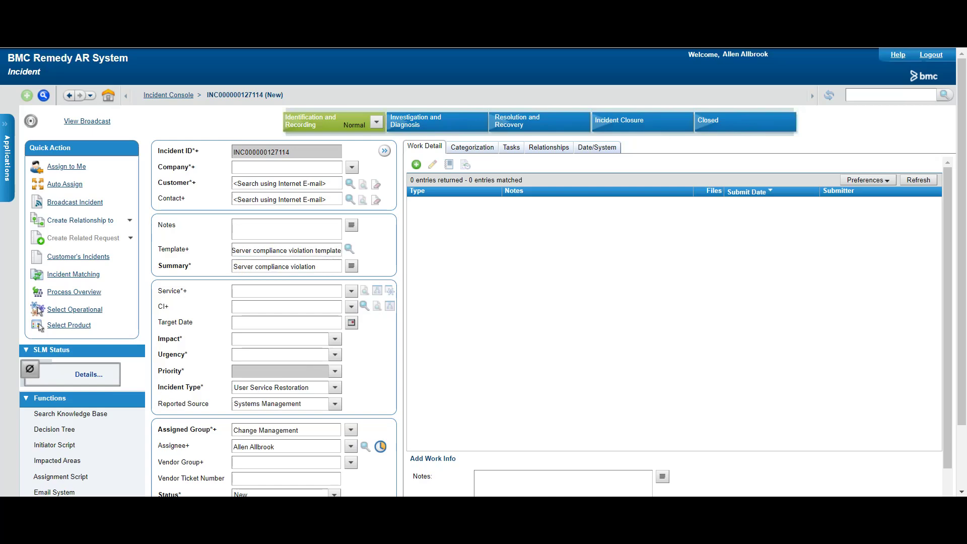
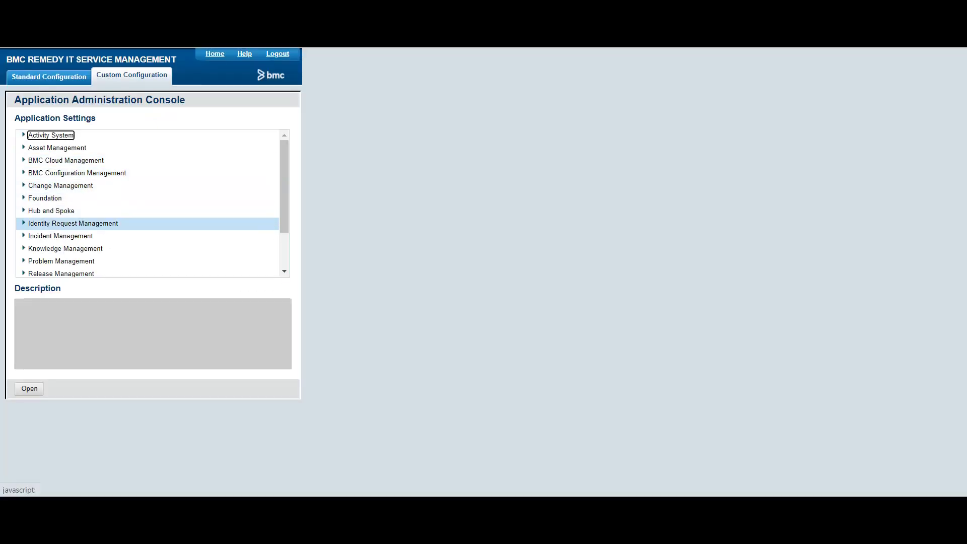
Step: Open the Incident Management template configuration from the Application Administration Console's custom configuration settings
click(61, 236)
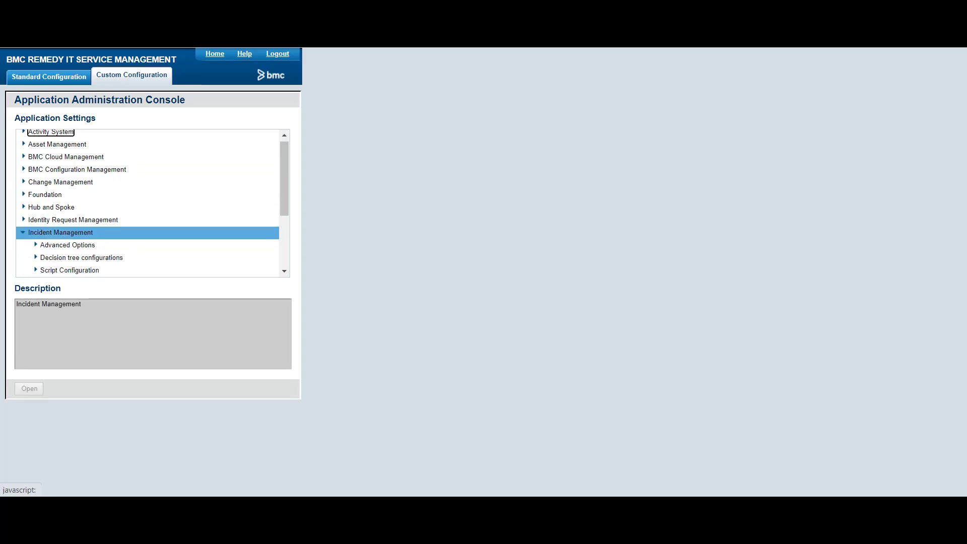
scroll(76, 232, down, 1)
click(54, 223)
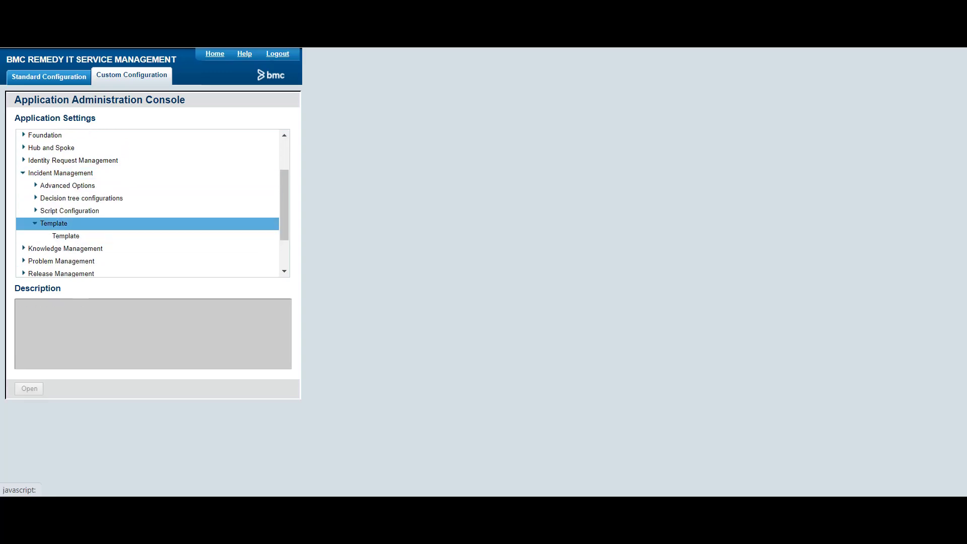
click(65, 235)
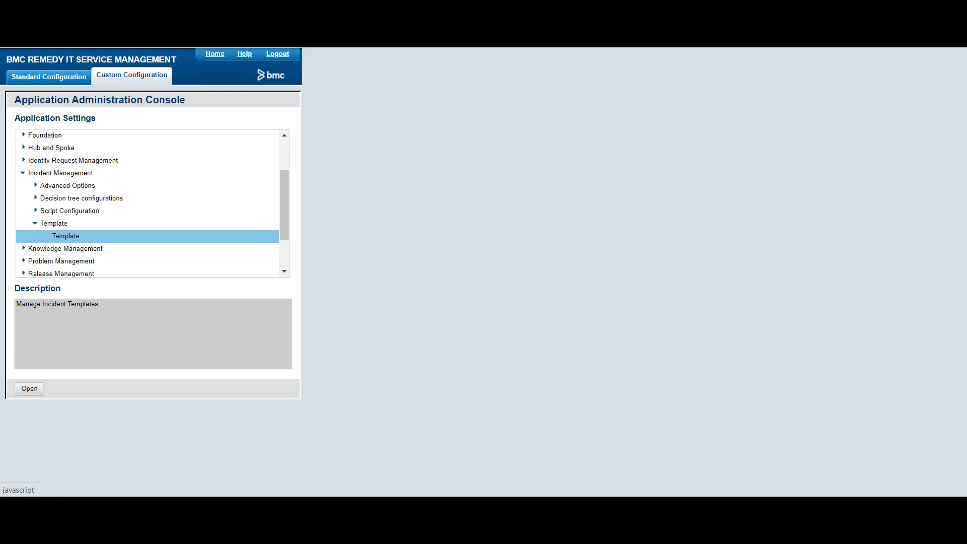
click(29, 389)
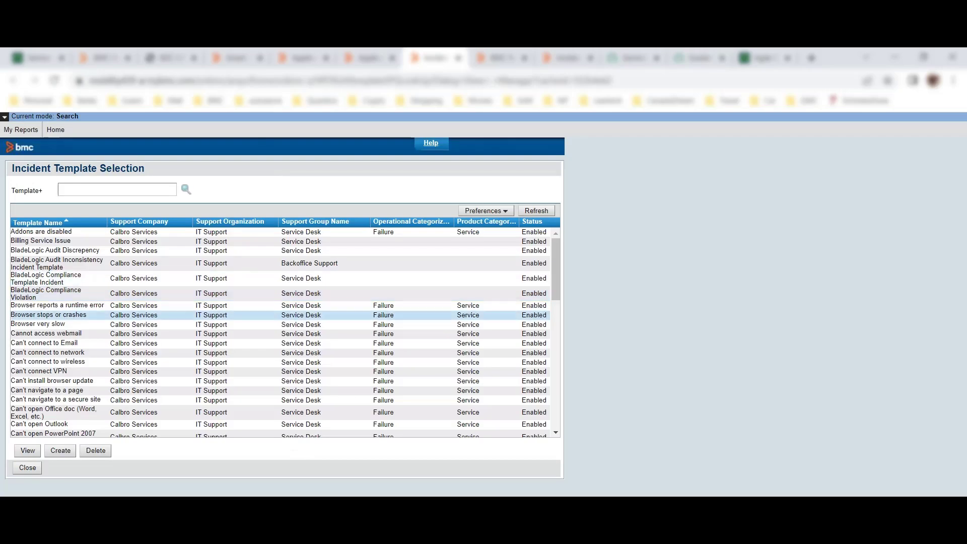
Step: Create a new incident template named "Email Server Issue Template"
scroll(280, 318, down, 3)
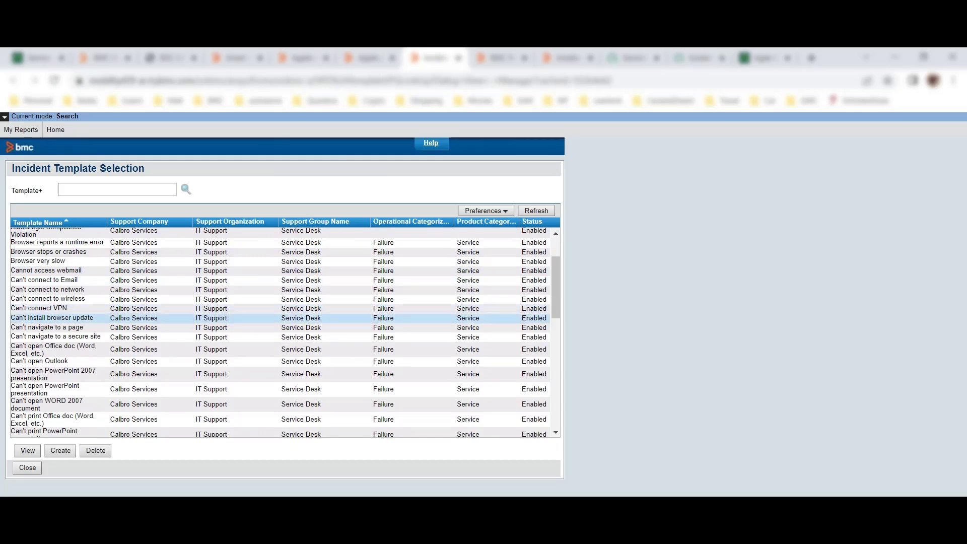
scroll(280, 313, down, 10)
scroll(280, 332, down, 3)
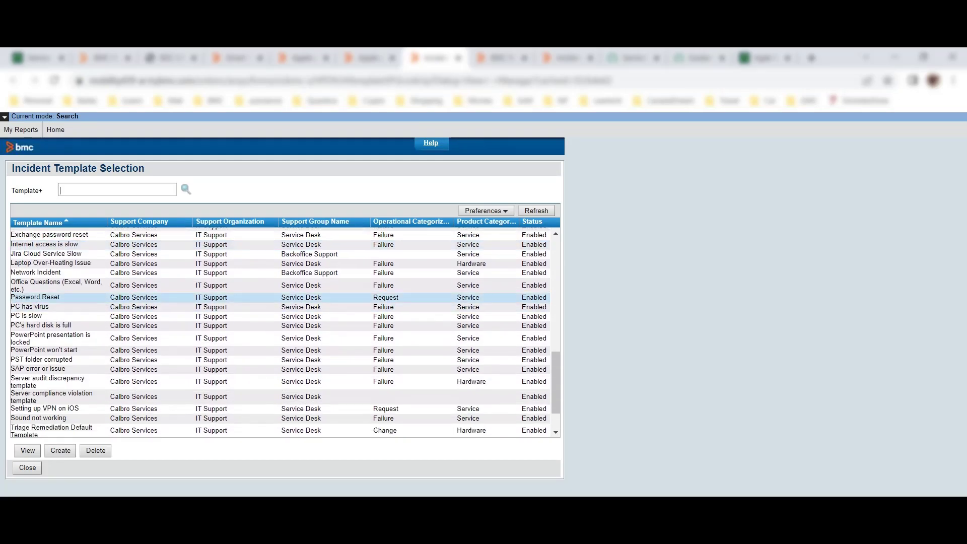
scroll(280, 333, up, 15)
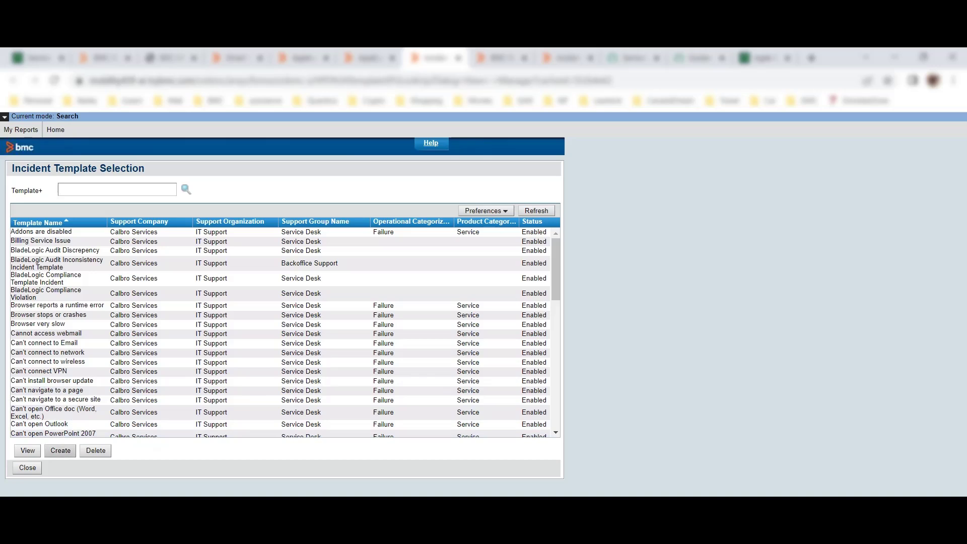
click(61, 450)
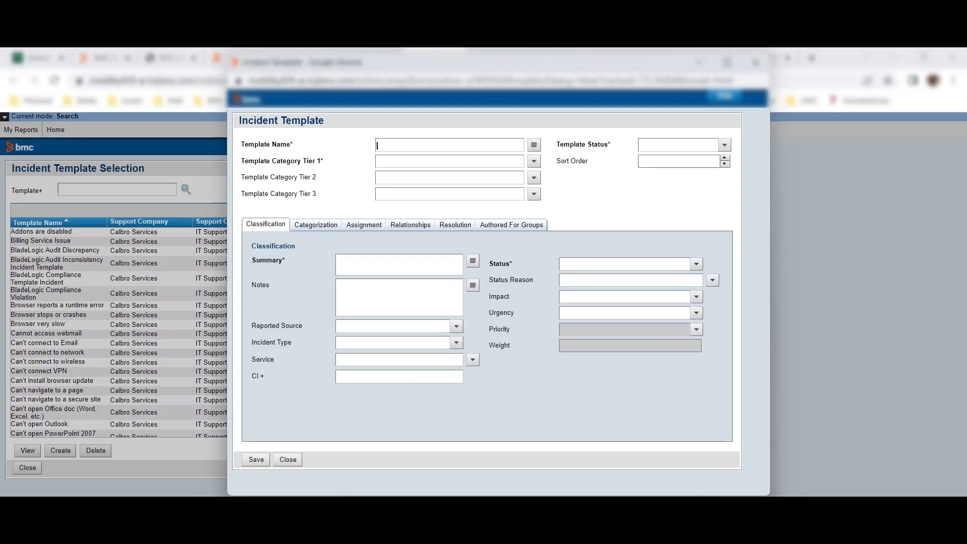
text(Email Server Issue Template)
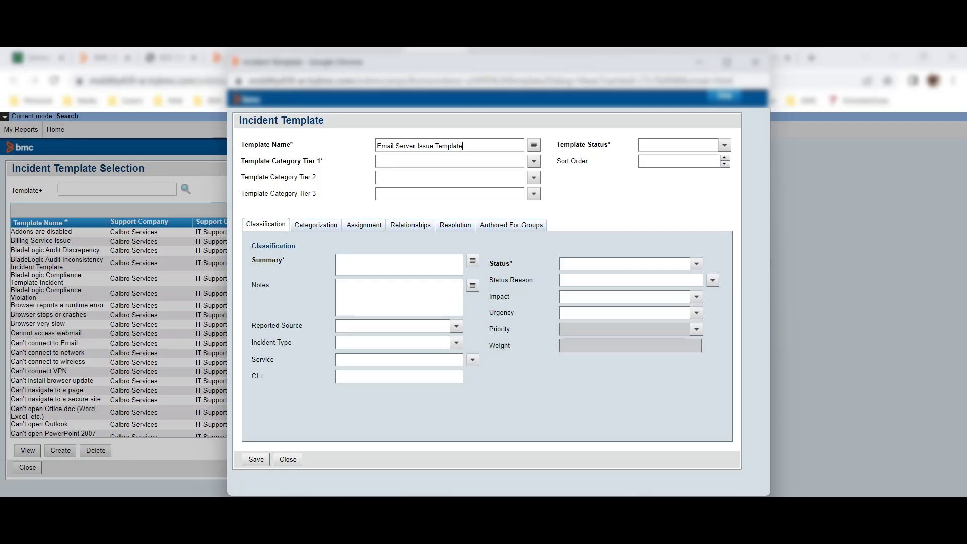
key(ctrl+a)
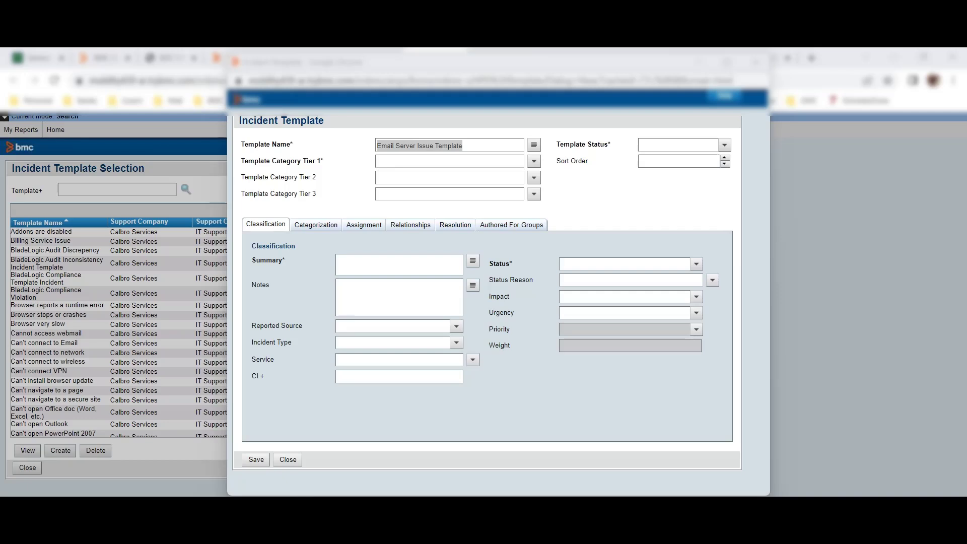
click(462, 146)
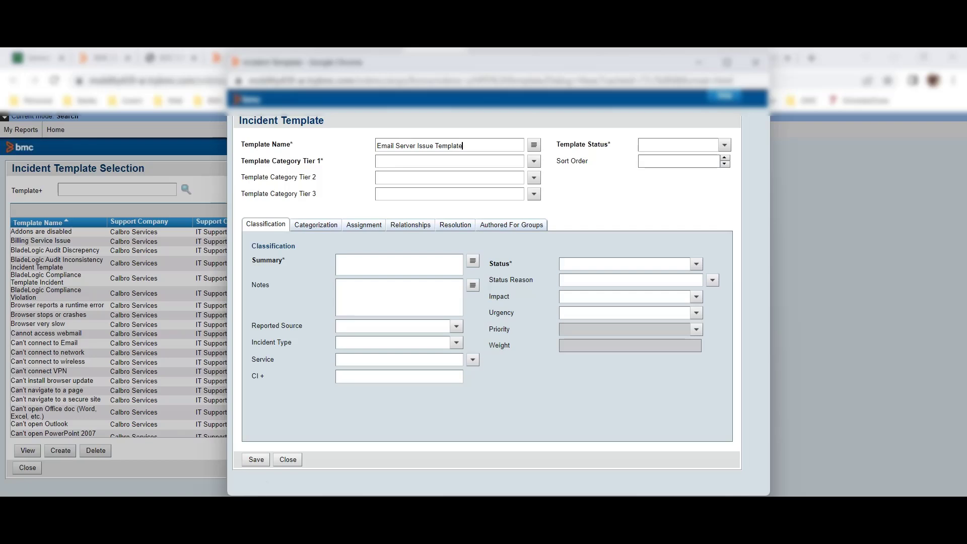
Step: Categorize the template as Email in Tier 1 and Server in Tier 2, with the template status Enabled
click(534, 162)
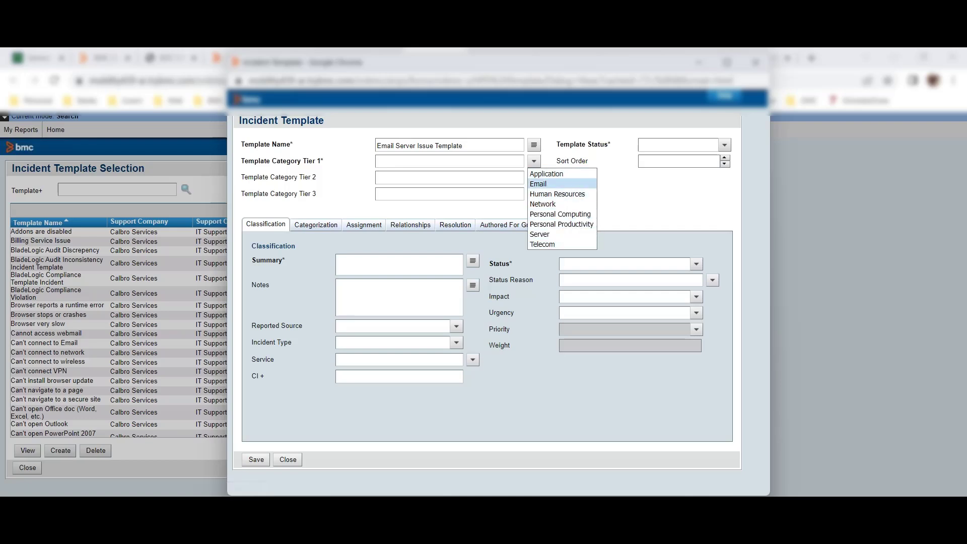
key(Return)
click(534, 177)
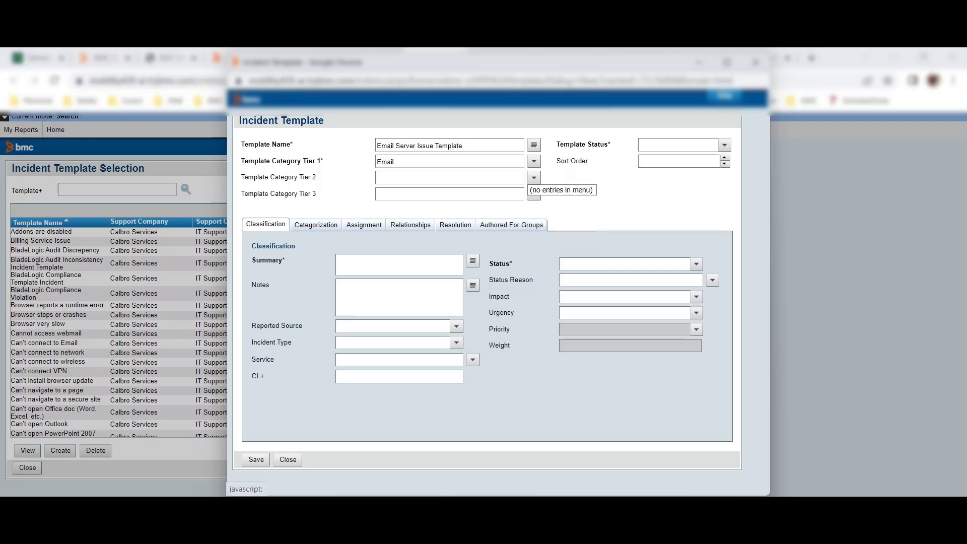
text(Server)
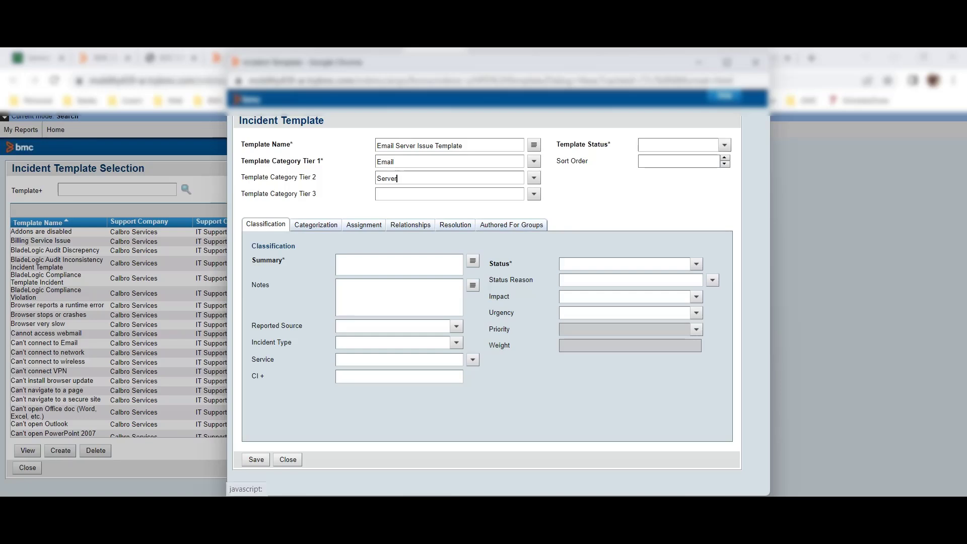
click(724, 145)
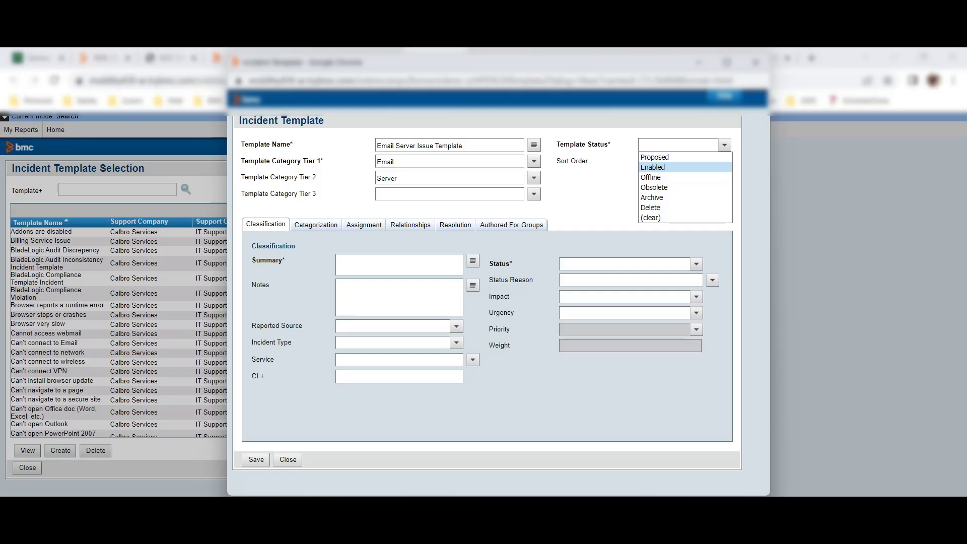
click(652, 167)
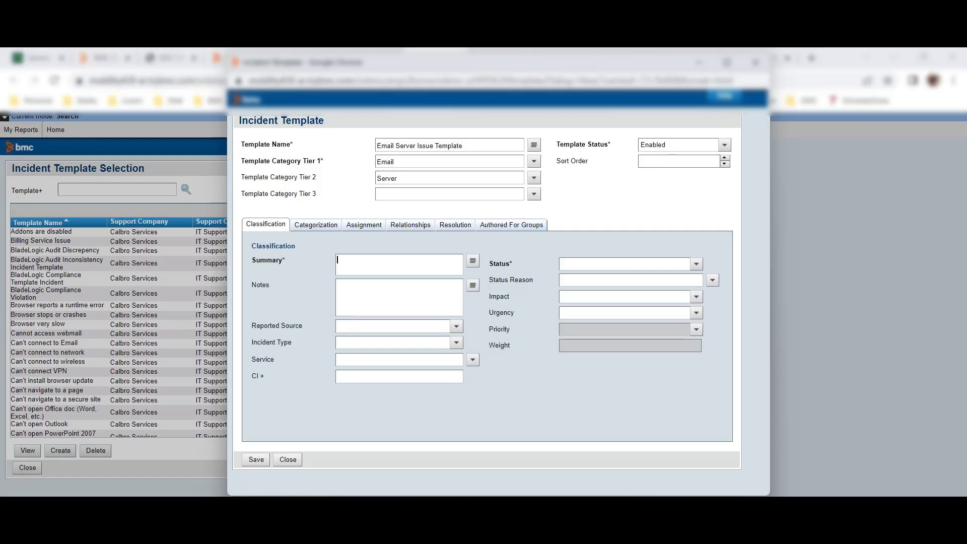
Step: Copy the template name into the Summary and enter "Email Server Issue Template notes" as the Notes
triple_click(419, 145)
key(ctrl+c)
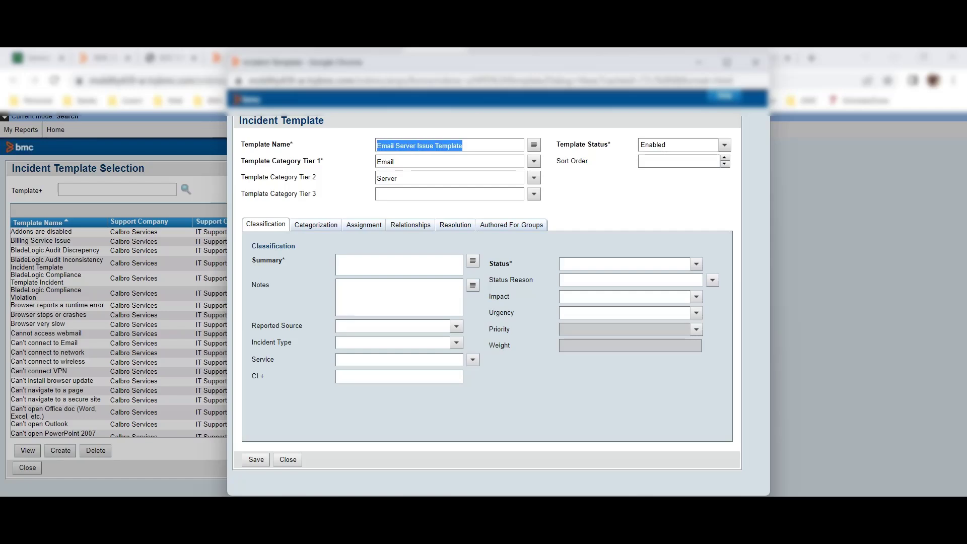
click(398, 264)
key(ctrl+v)
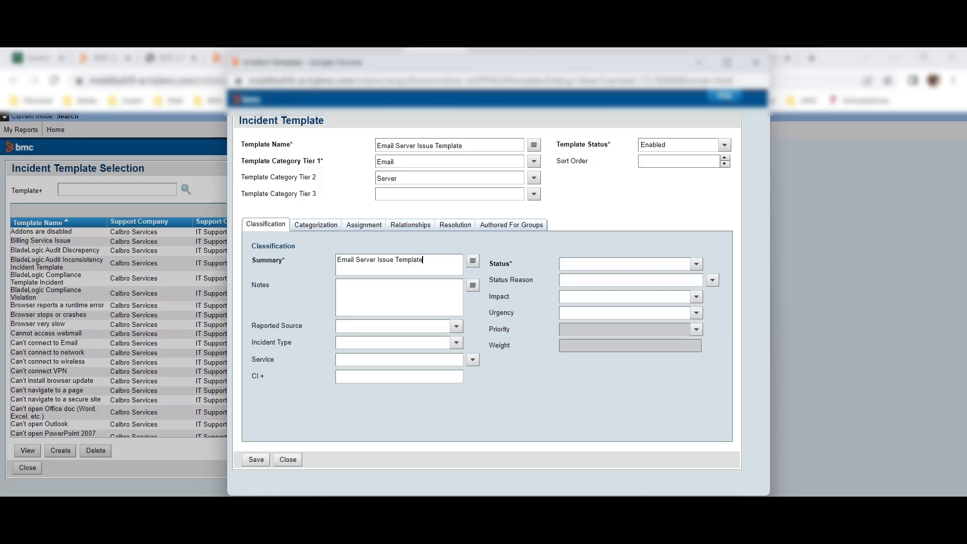
key(ctrl+v)
text(notes)
Step: Set the template's Reported Source to Email and its Incident Type to User Service Restoration
click(456, 326)
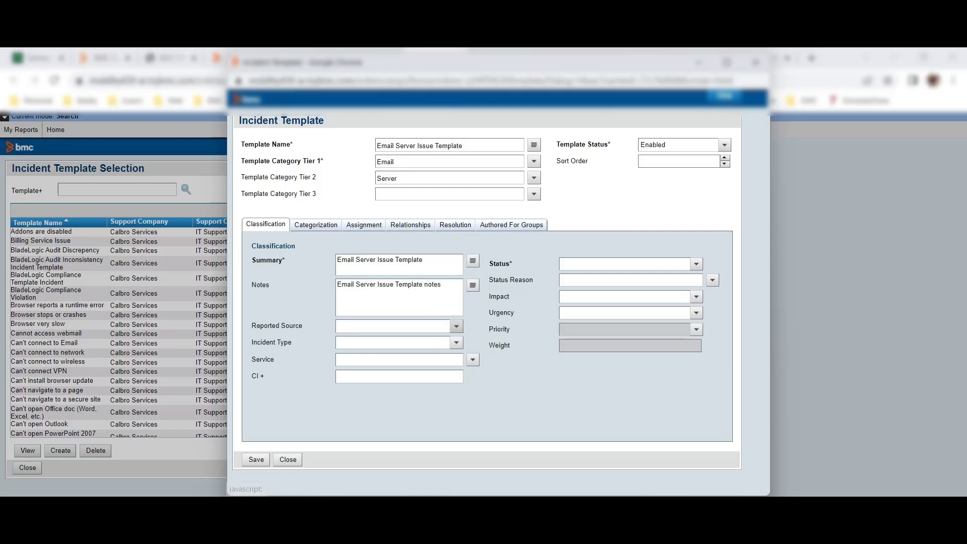
key(Down)
key(Return)
click(456, 342)
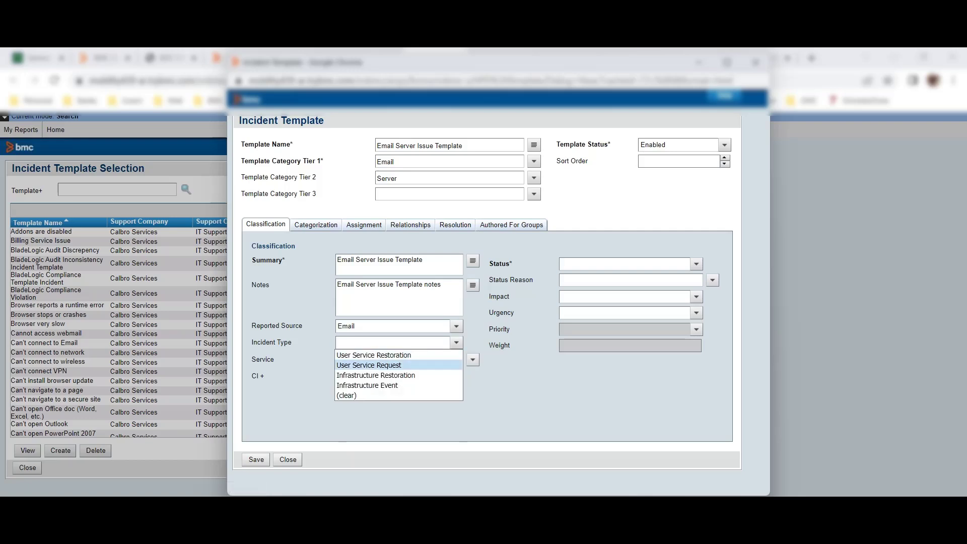
key(Up)
key(Down)
key(Up)
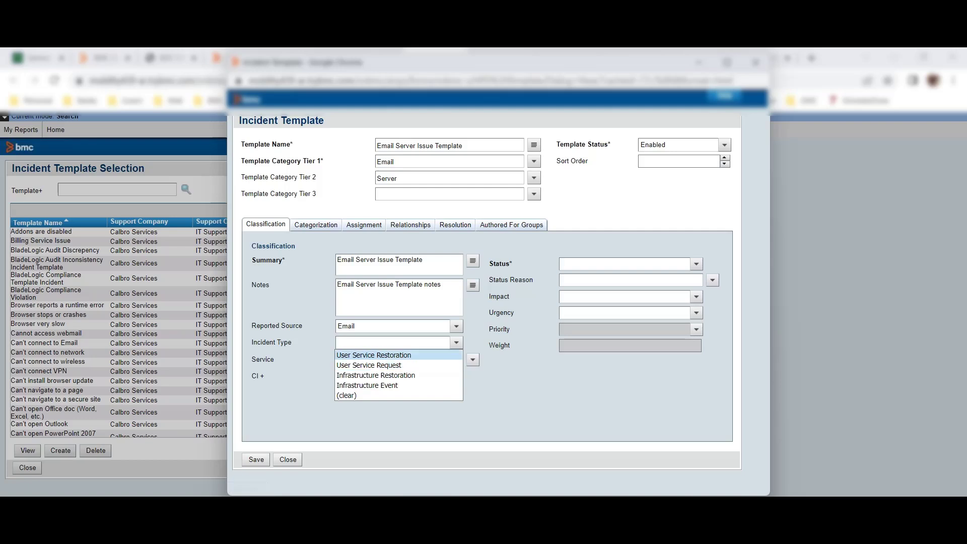
key(Return)
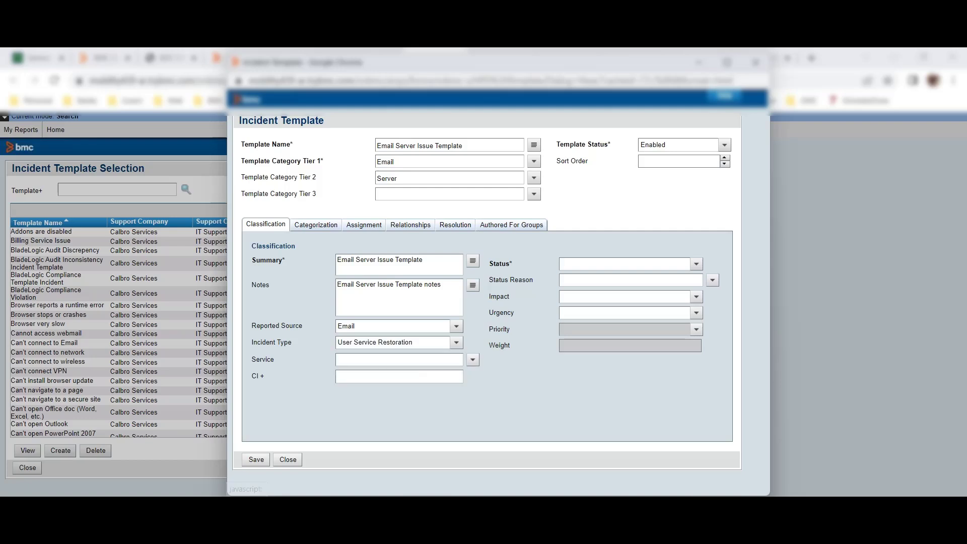
Step: Set the template's incident Status to Assigned in its classification details
click(696, 263)
key(Down)
key(Down)
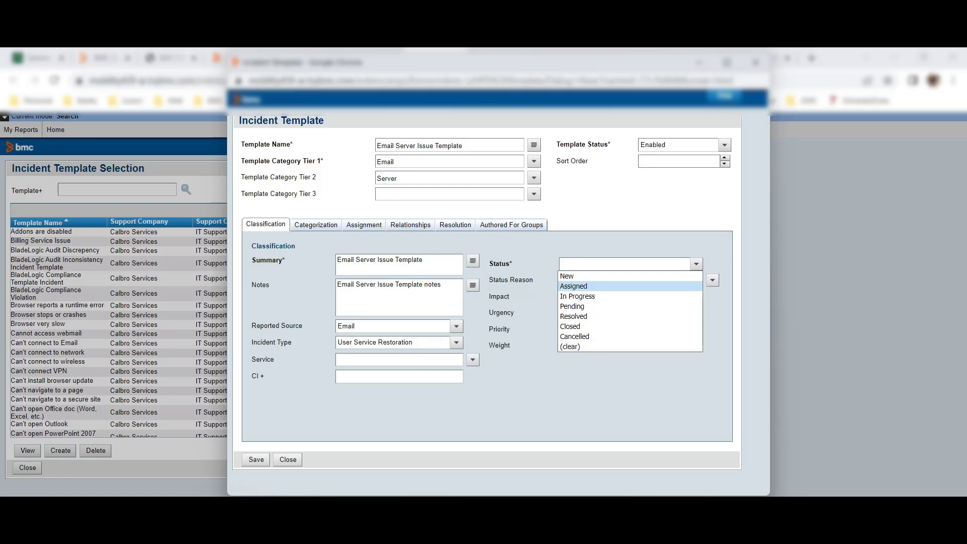
key(Up)
key(Down)
key(Up)
key(Down)
key(Return)
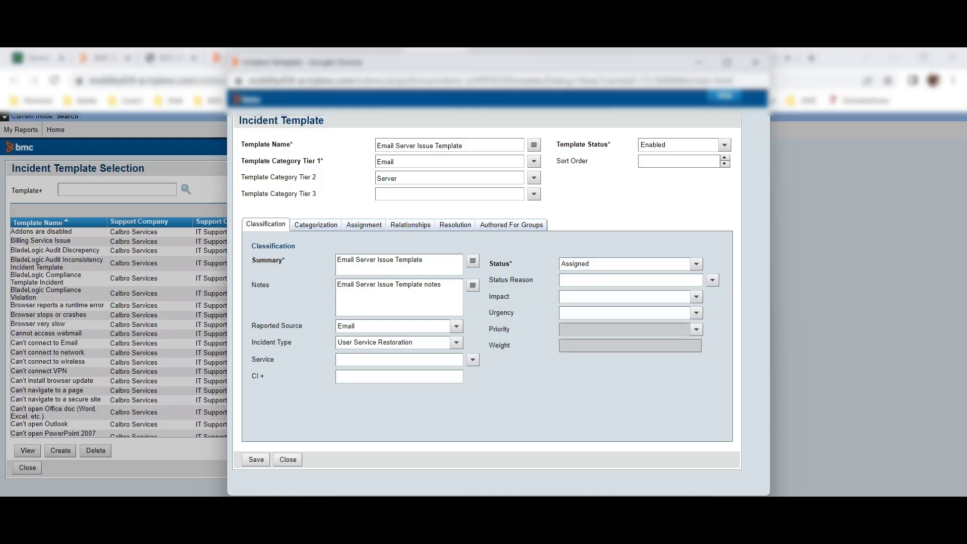
Step: Set the template's Impact to 1-Extensive/Widespread and its Urgency to 3-Medium
key(Tab)
key(Down)
key(Down)
key(Up)
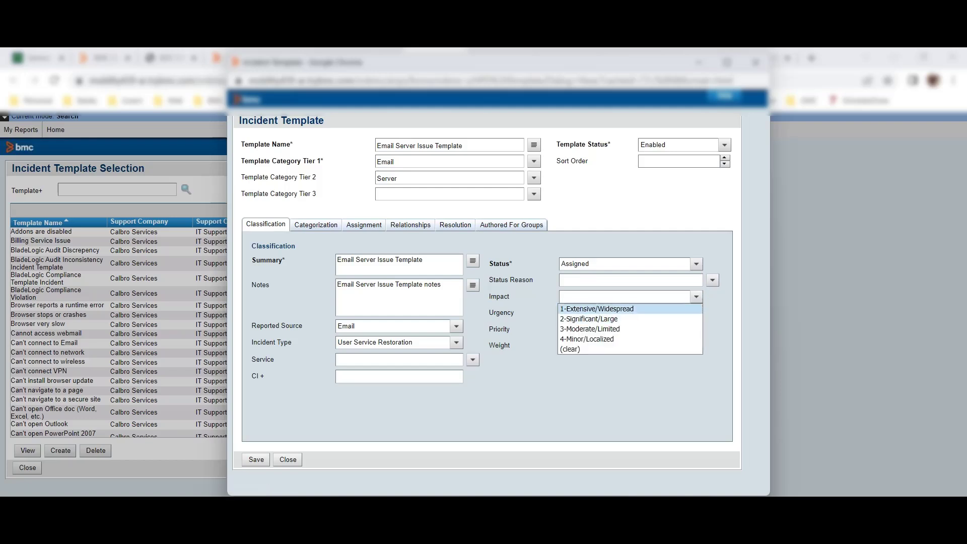
key(Return)
key(Tab)
key(Down)
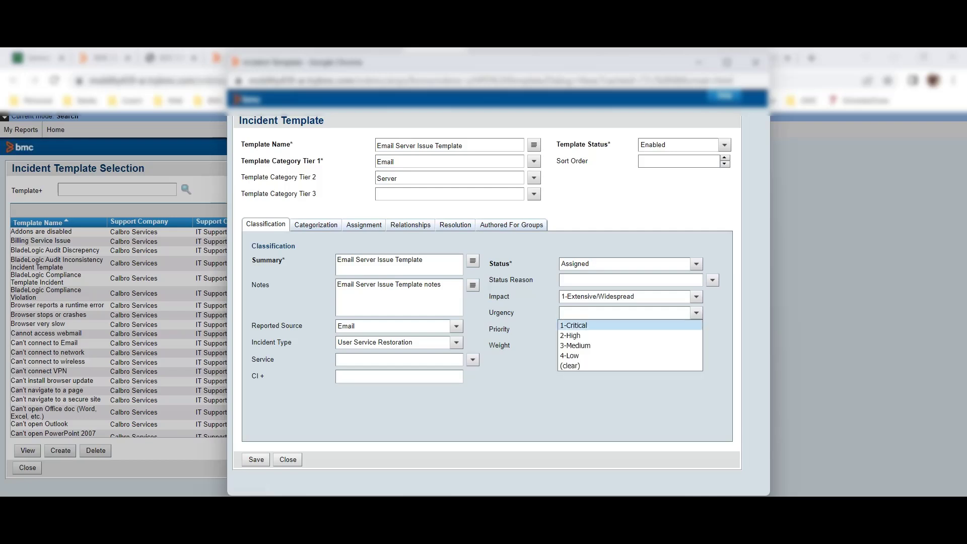
key(Down)
key(Down)
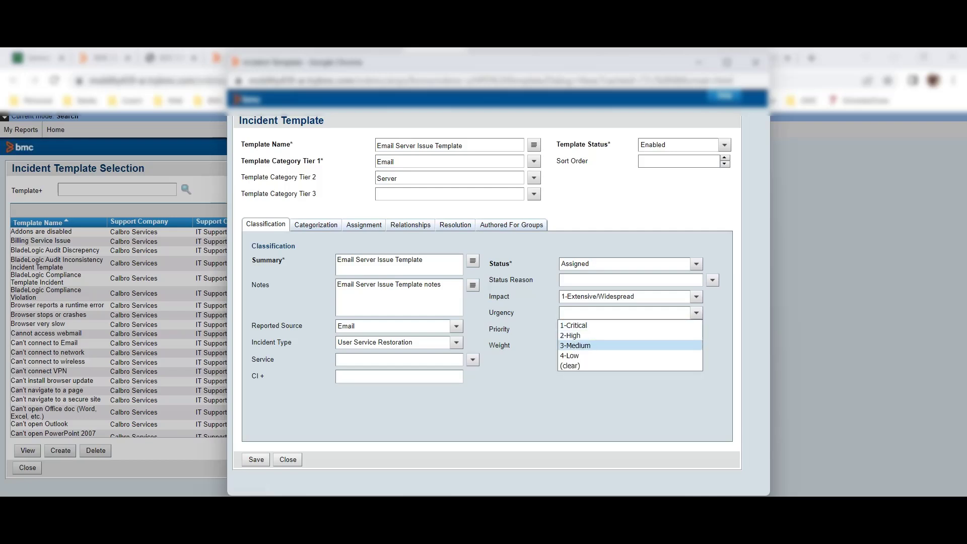
key(Return)
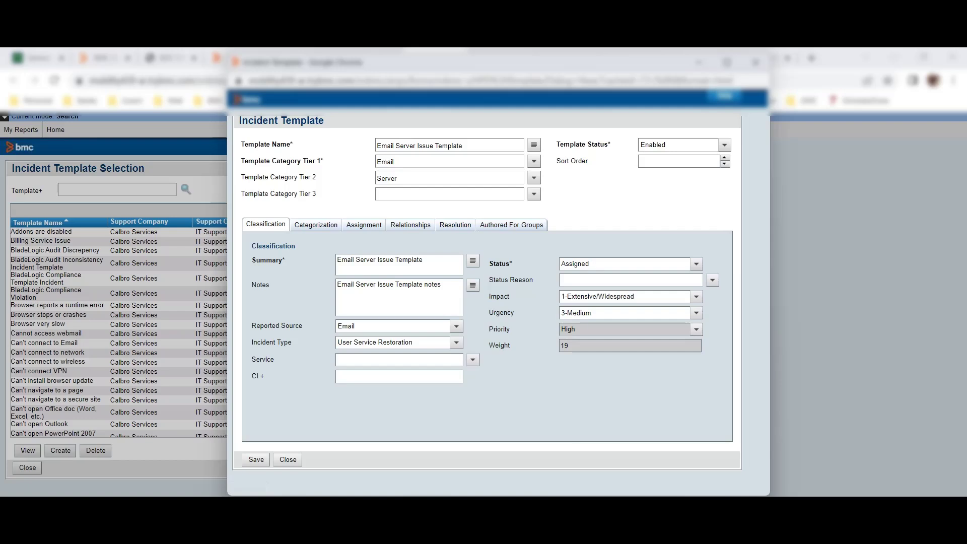
Step: Set Tier 1 of the template's operational categorization to Change
click(315, 225)
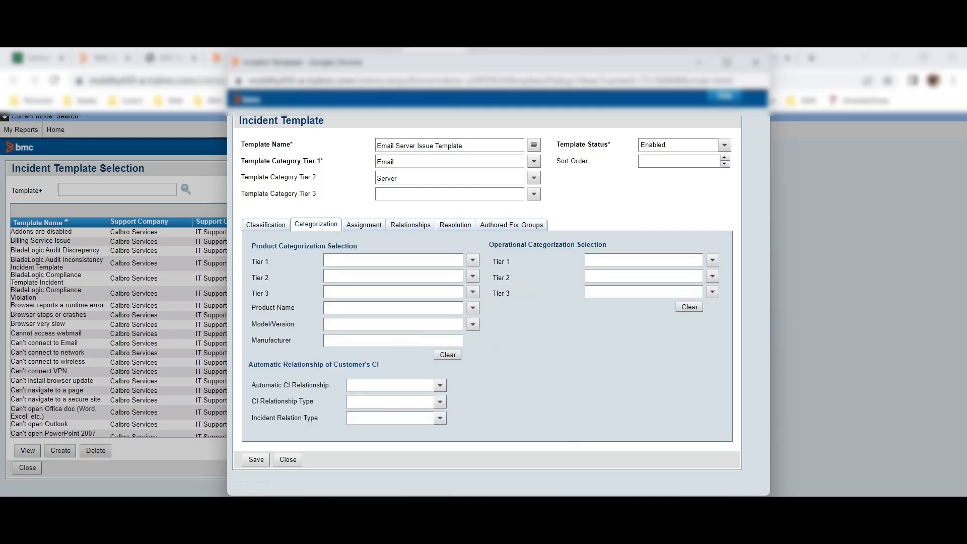
click(712, 260)
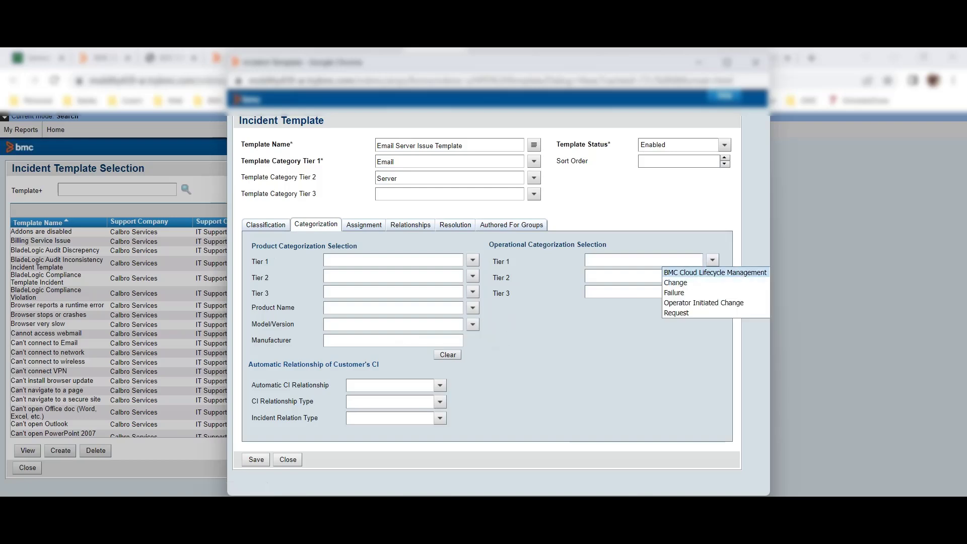
key(Up)
key(Up)
key(Up)
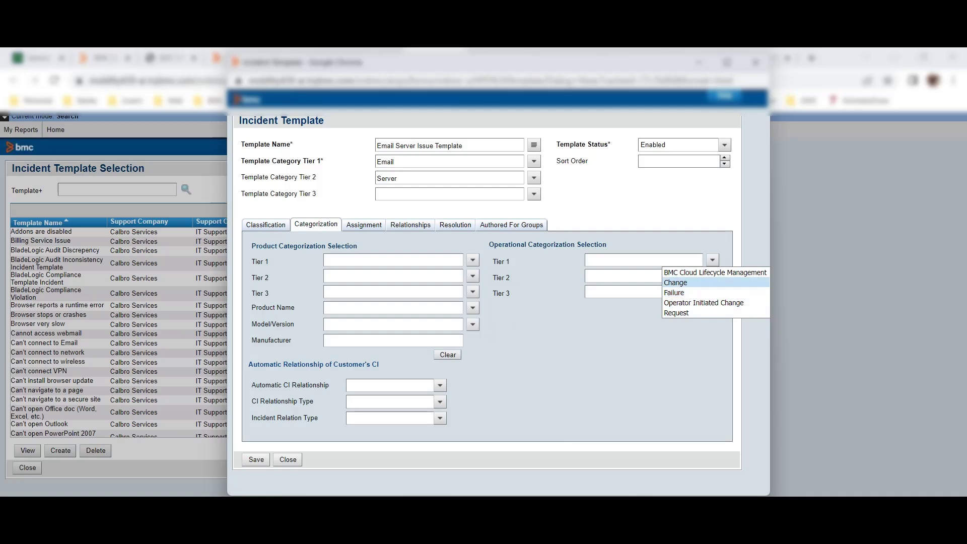
key(Up)
key(Down)
key(Return)
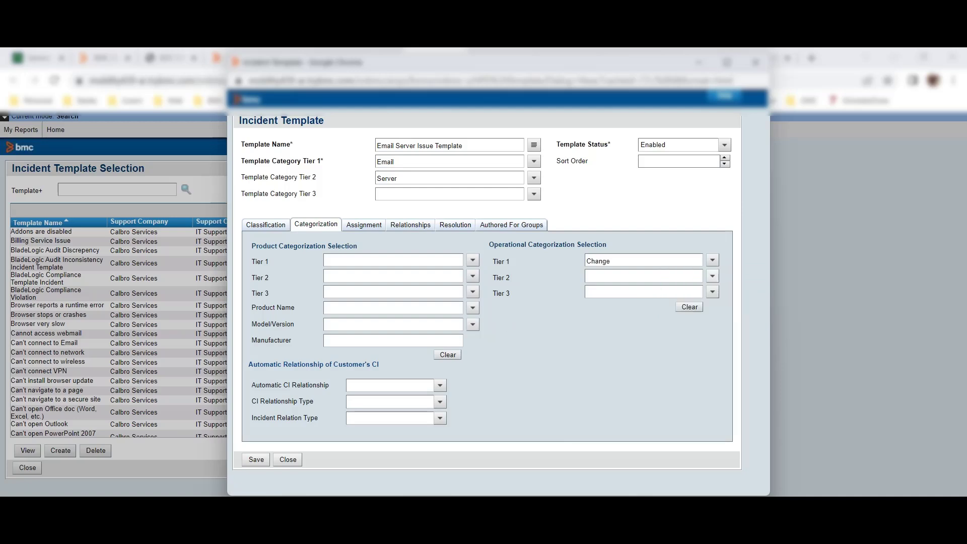
Step: Set Tier 2 of the template's operational categorization to Server and leave Tier 3 empty
click(712, 276)
click(715, 290)
click(712, 292)
key(Down)
key(Down)
key(Down)
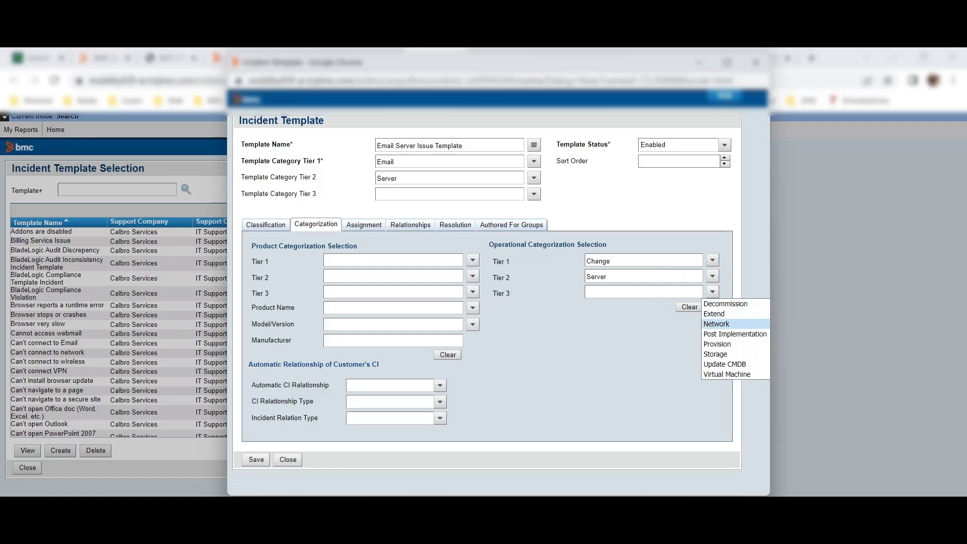
key(Up)
key(Escape)
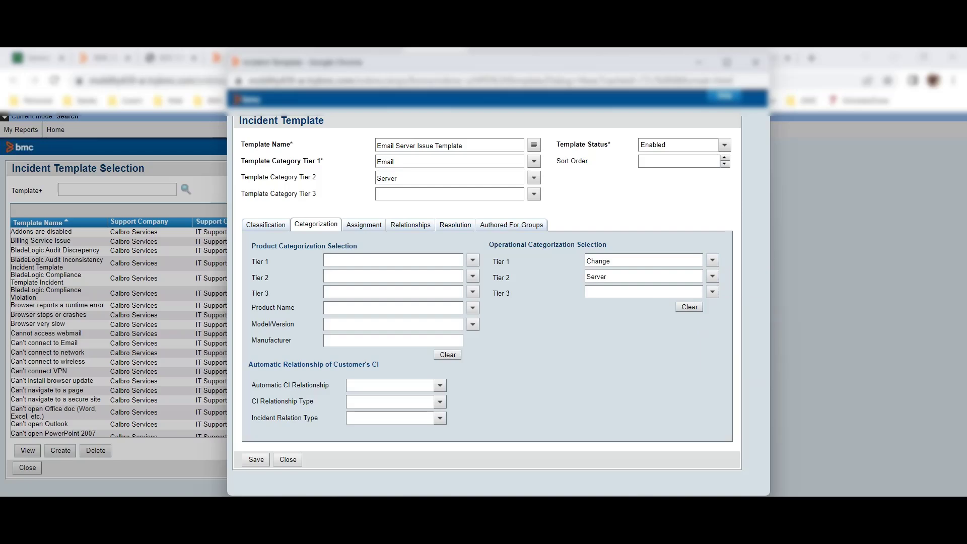
Step: Set the template's assignment to support company Calbro Services, support organization IT Support and assigned group Frontoffice Support
click(364, 225)
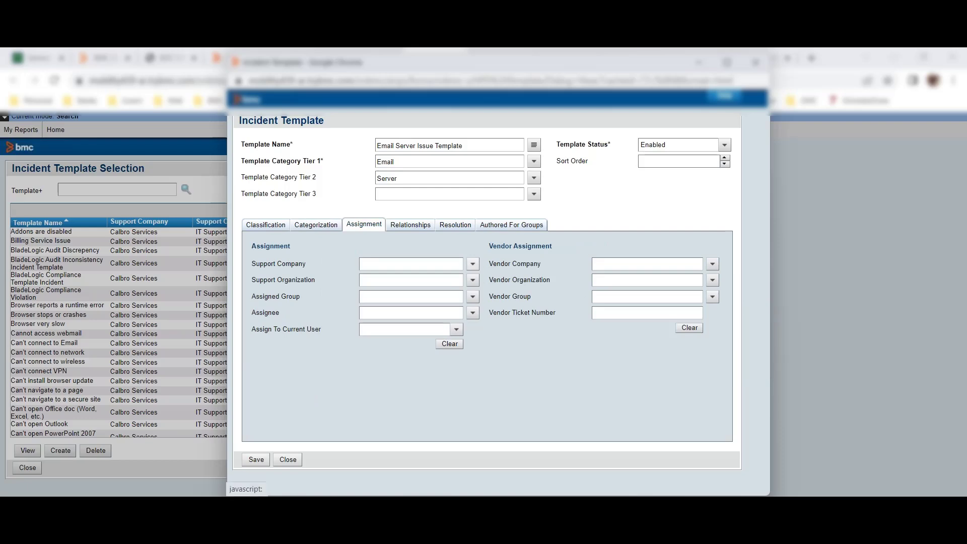
click(473, 264)
click(472, 263)
click(491, 276)
click(472, 280)
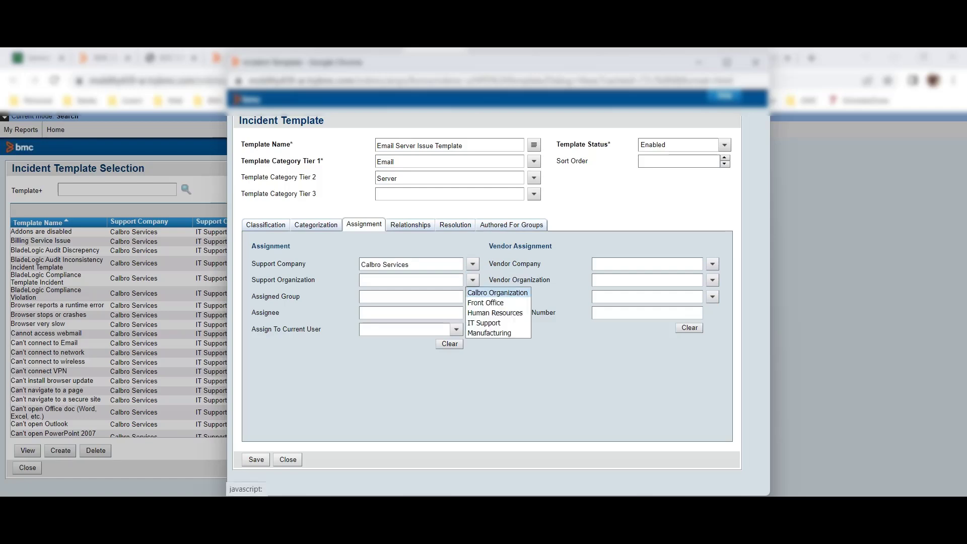
click(484, 323)
click(472, 297)
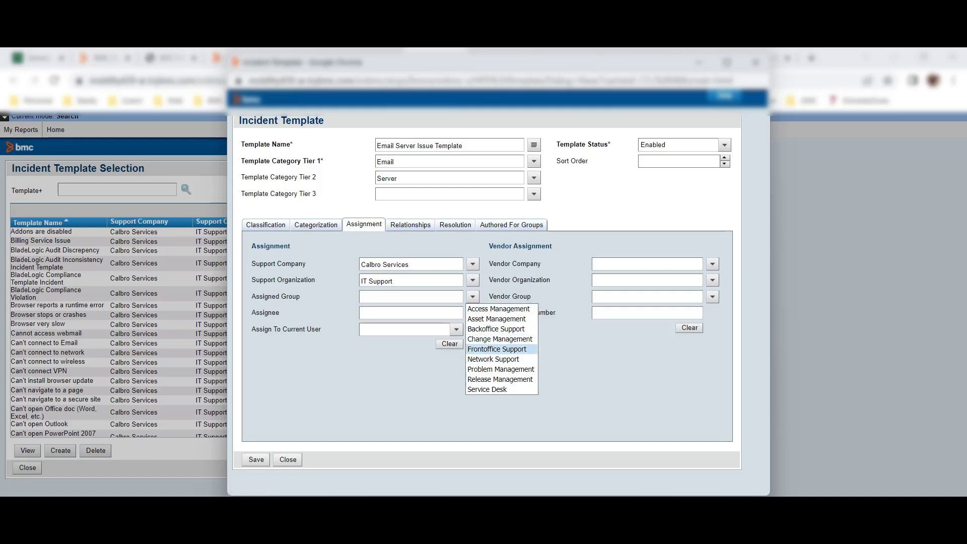
click(496, 349)
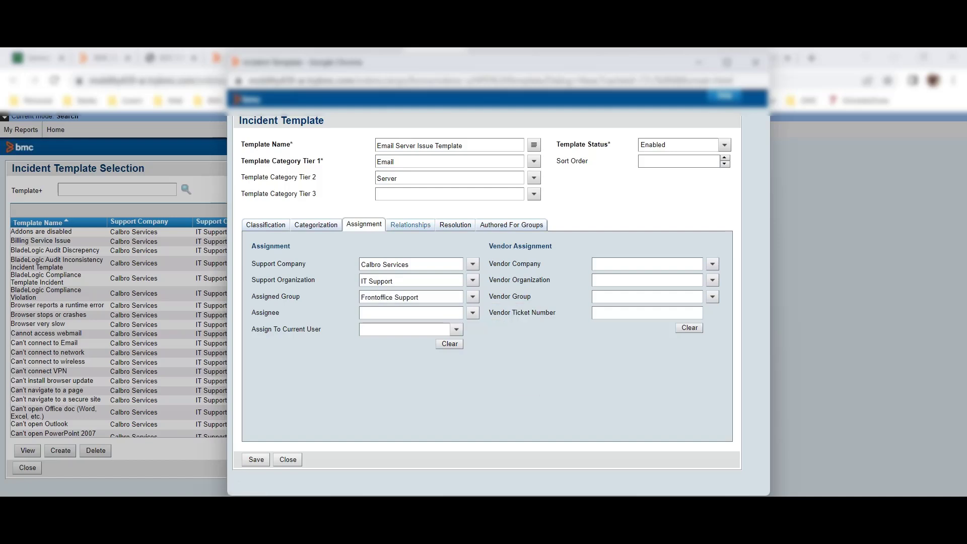
Step: Examine the template's relationship search options and its resolution fields
click(410, 225)
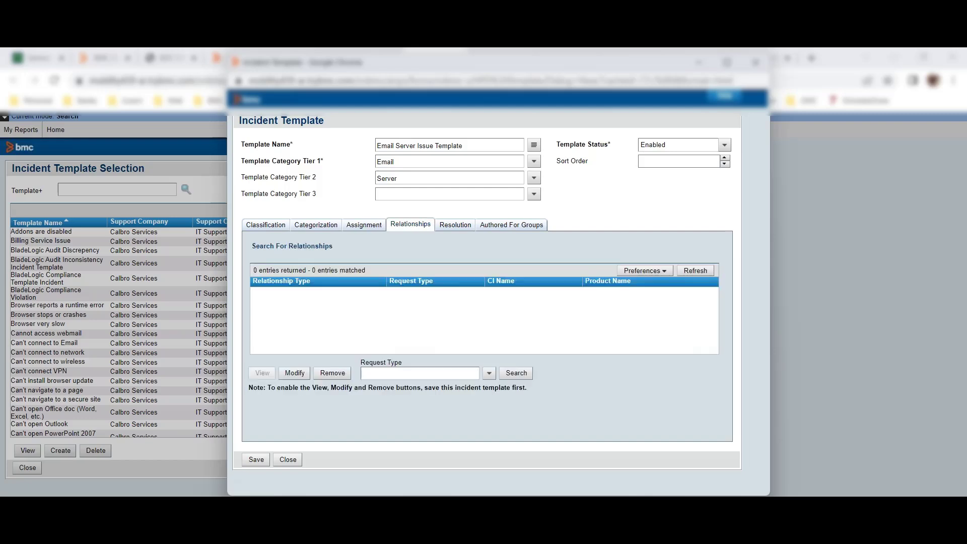
click(489, 373)
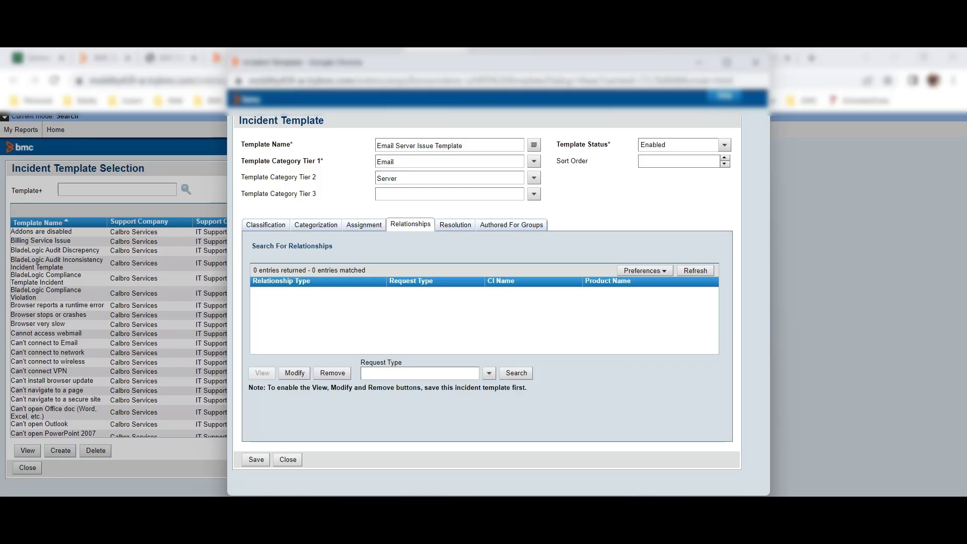
click(455, 224)
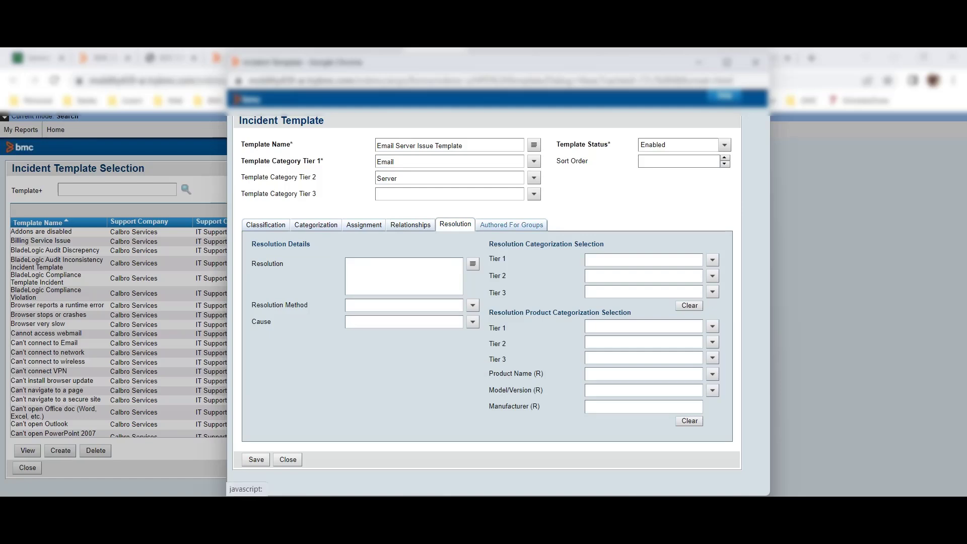
Step: Set the template's authoring company to Calbro Services, its authoring organization to IT Support and its authoring group to Frontoffice Support
click(511, 225)
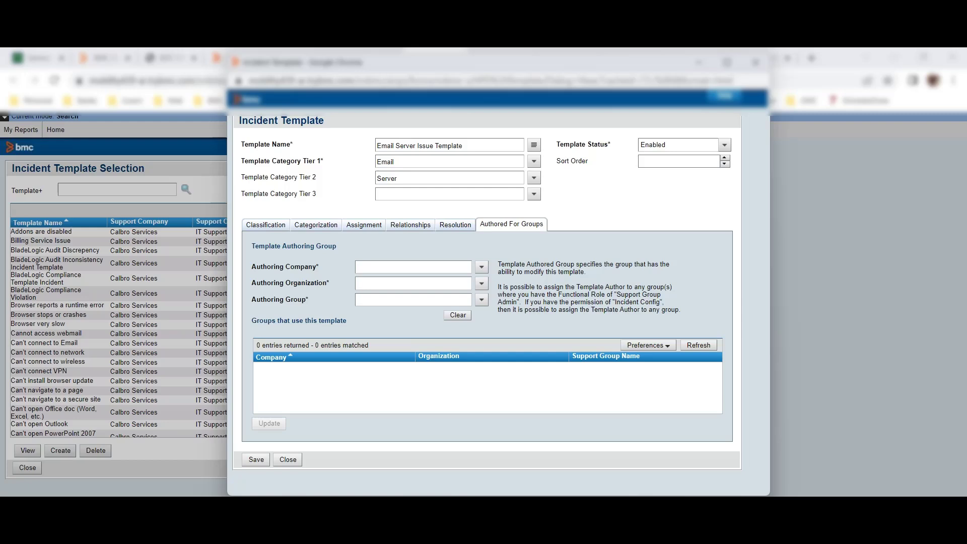
click(482, 267)
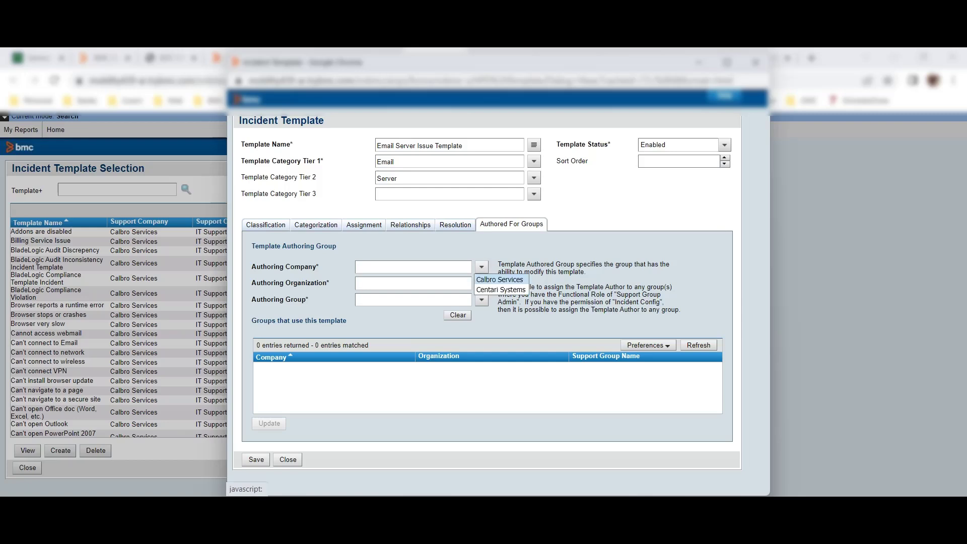
click(482, 283)
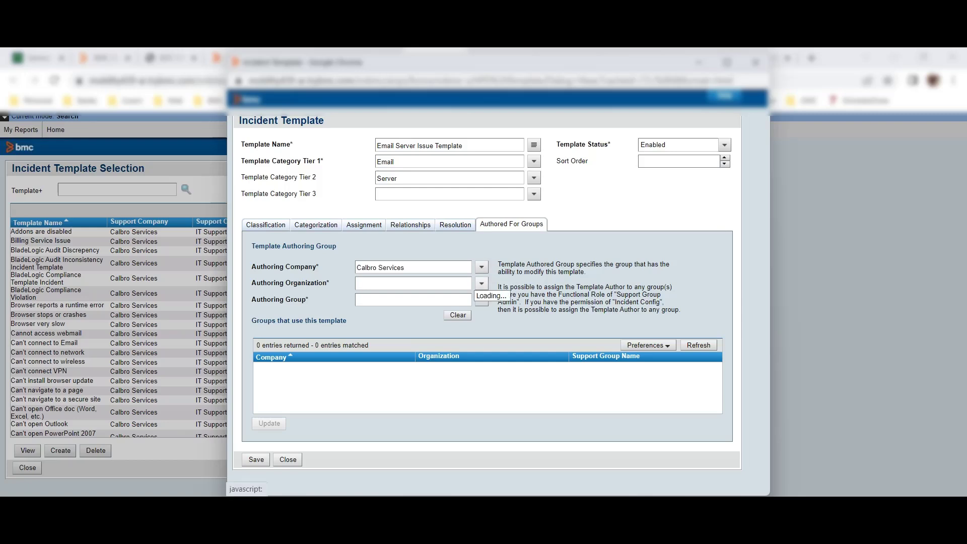
click(491, 325)
click(481, 300)
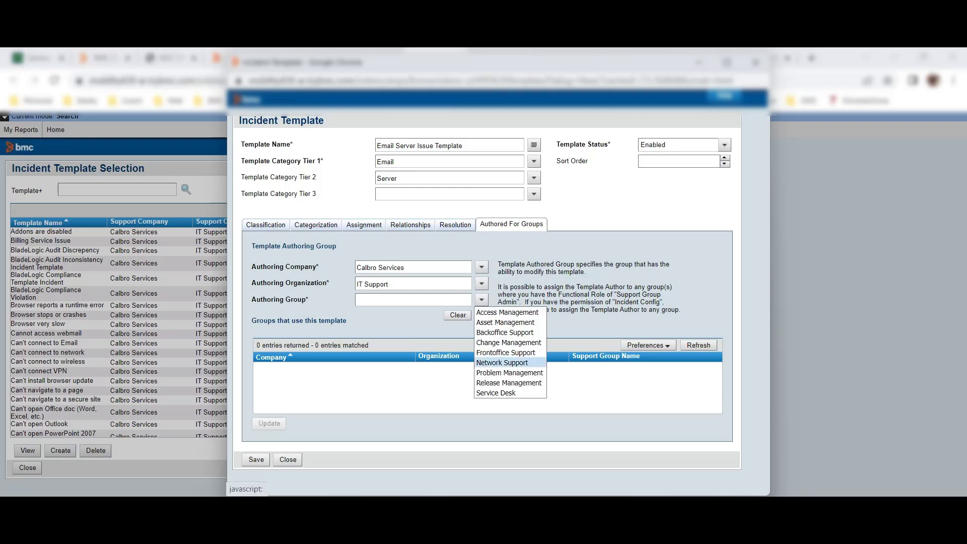
click(505, 353)
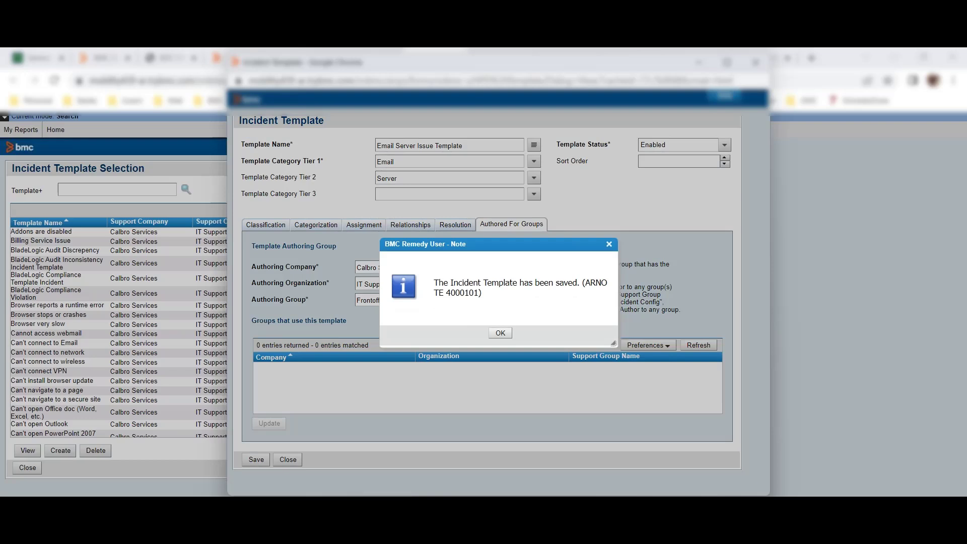
Step: Save the incident template and close its form
click(500, 333)
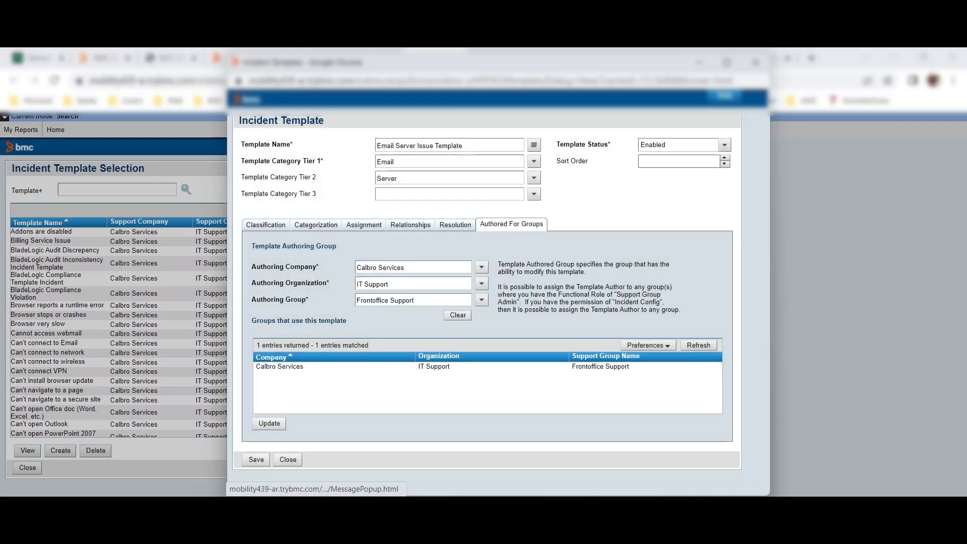
click(484, 366)
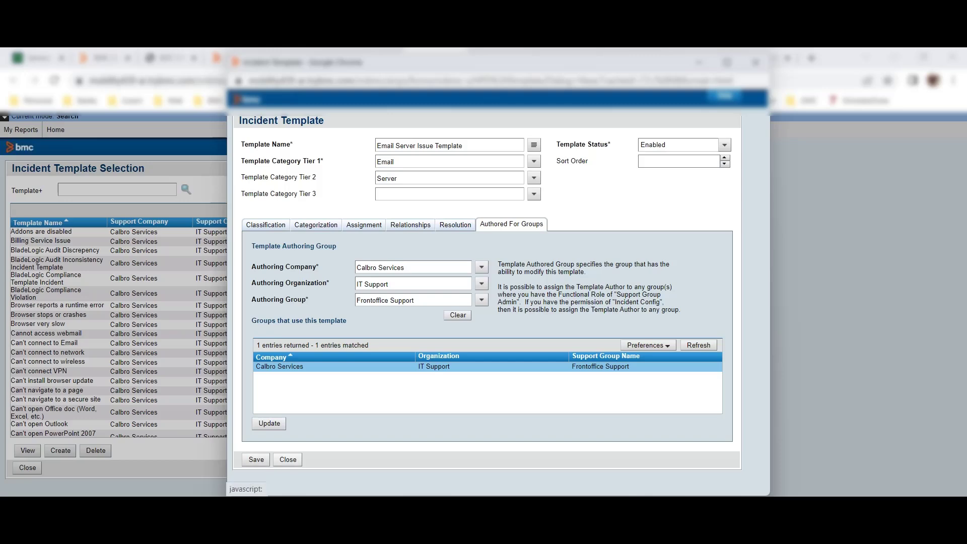
click(288, 459)
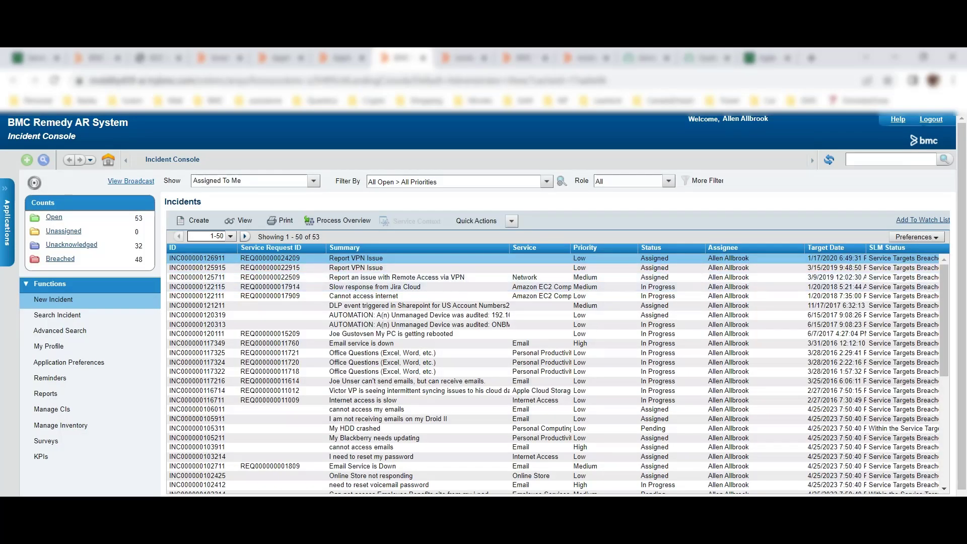
Step: Start a new incident from the Email Server Issue Template and display its categorization
click(53, 300)
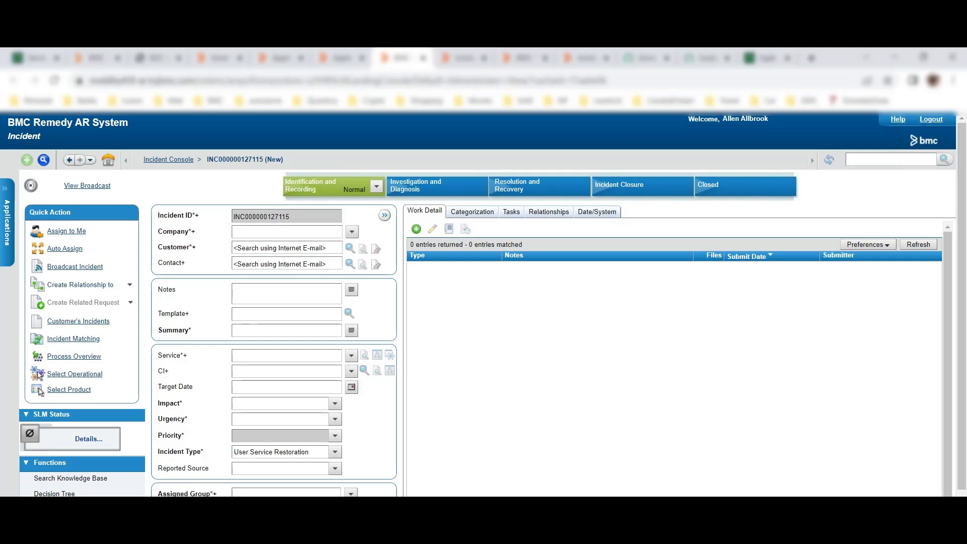
text(email)
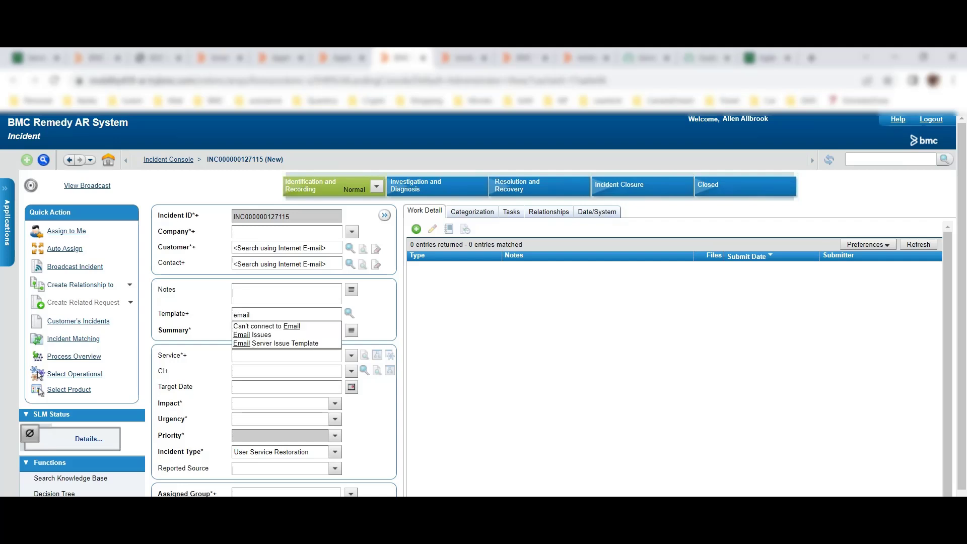
double_click(249, 314)
key(BackSpace)
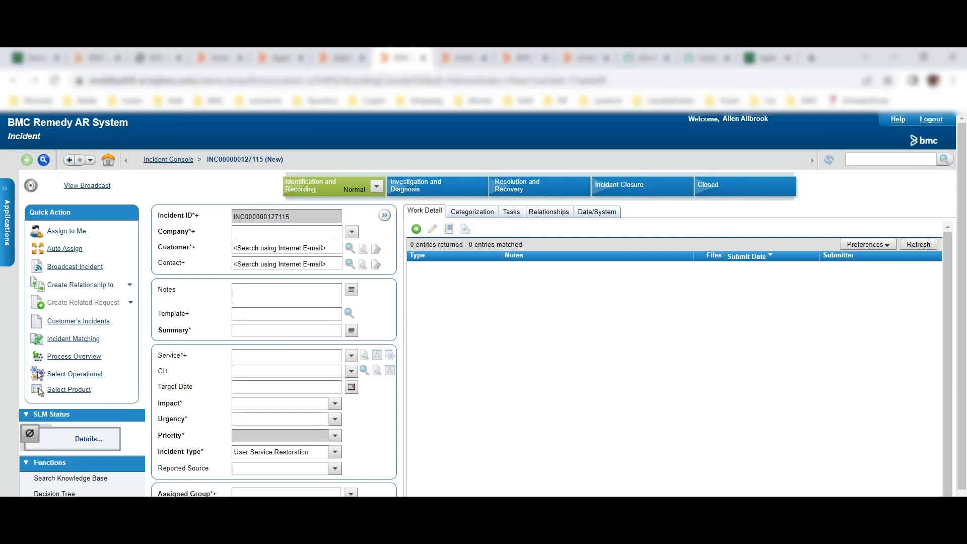
text(email)
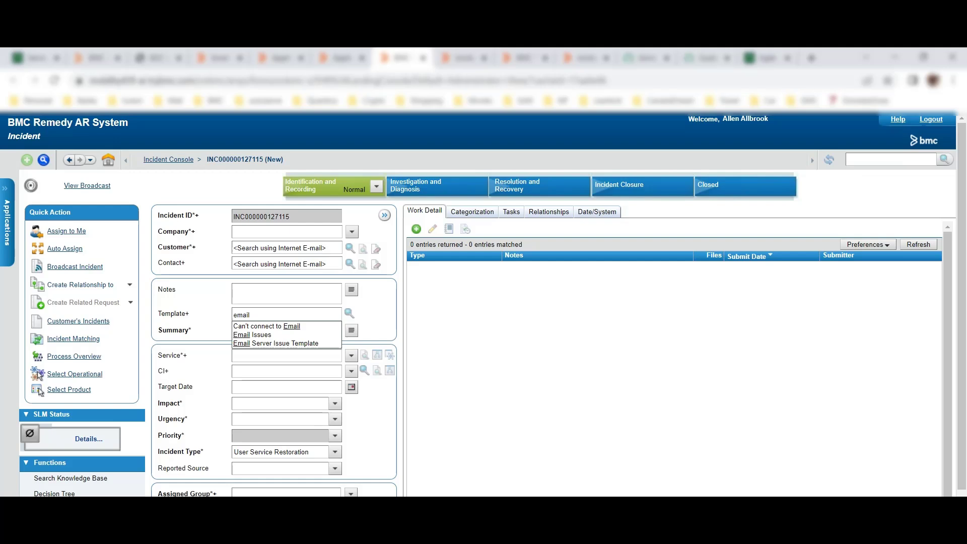
key(Down)
key(Down)
key(Down)
key(Return)
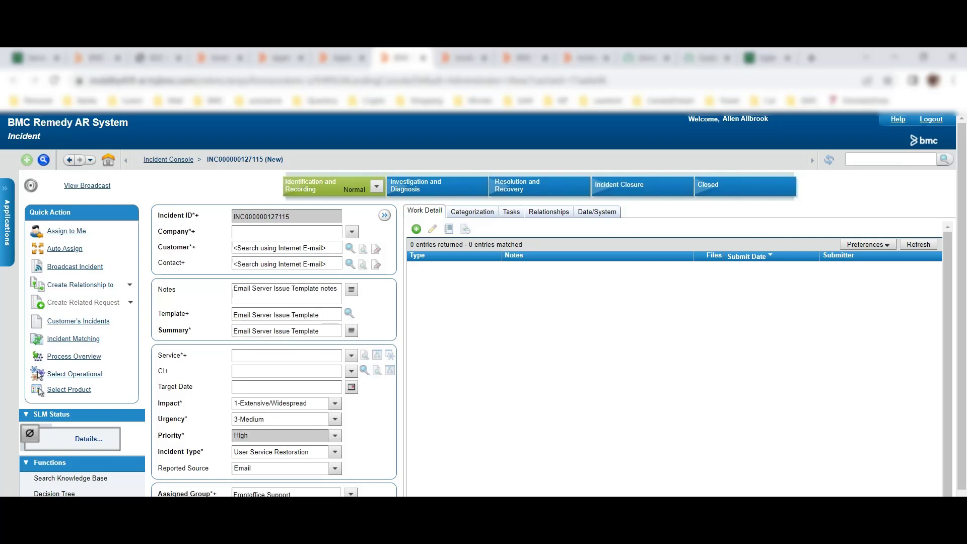
scroll(484, 302, down, 1)
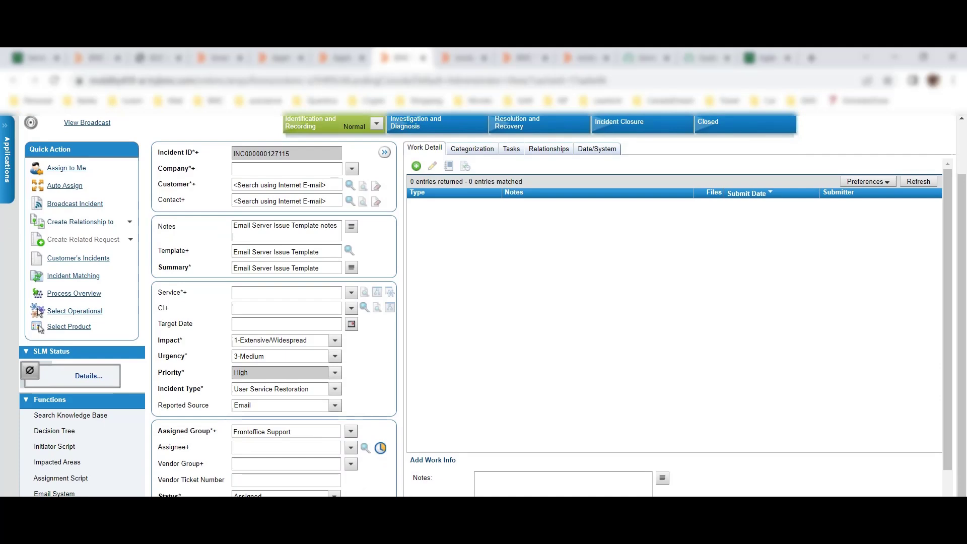
click(472, 148)
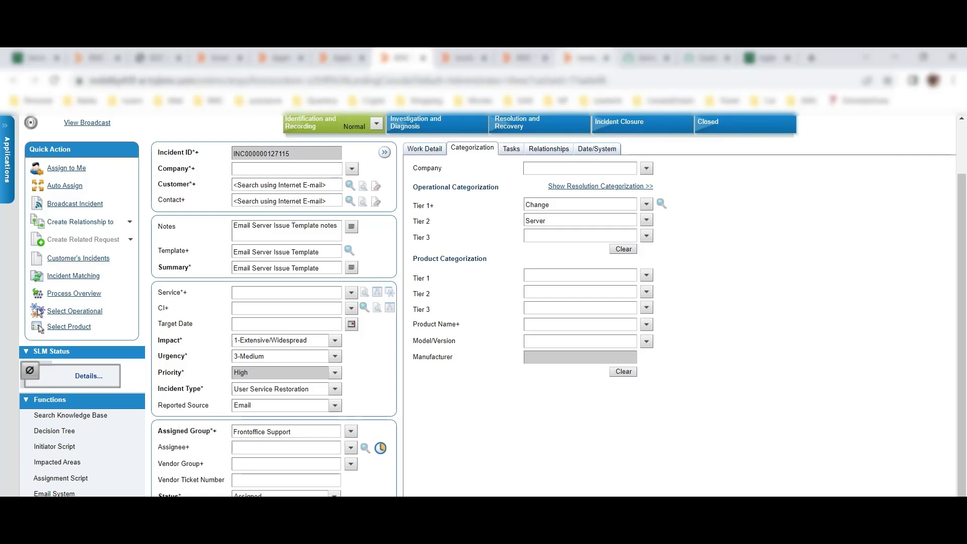
Step: Switch to BMC Helix ITSM and open the form for creating a new incident
key(ctrl+Tab)
key(ctrl+Tab)
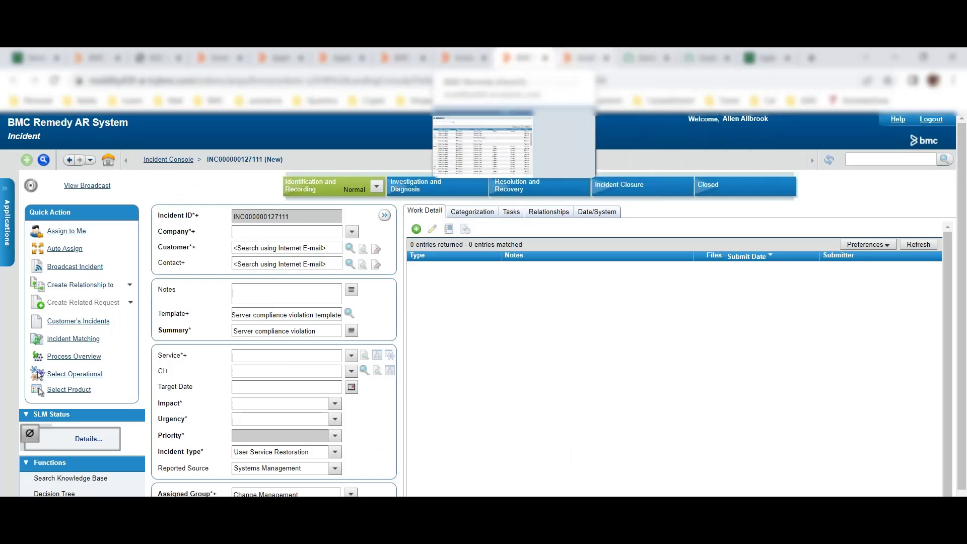
click(401, 58)
key(ctrl+shift+Tab)
key(ctrl+shift+Tab)
key(ctrl+shift+Tab)
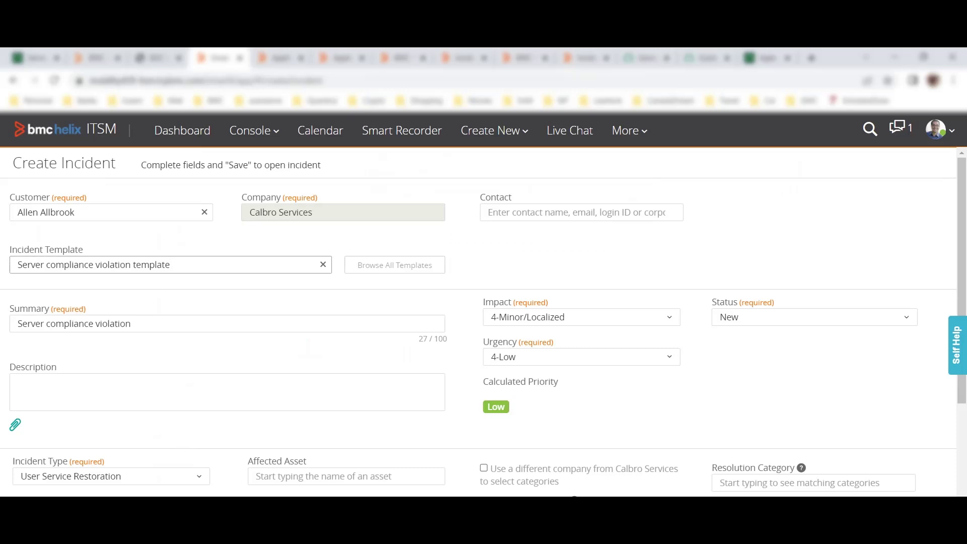
click(493, 131)
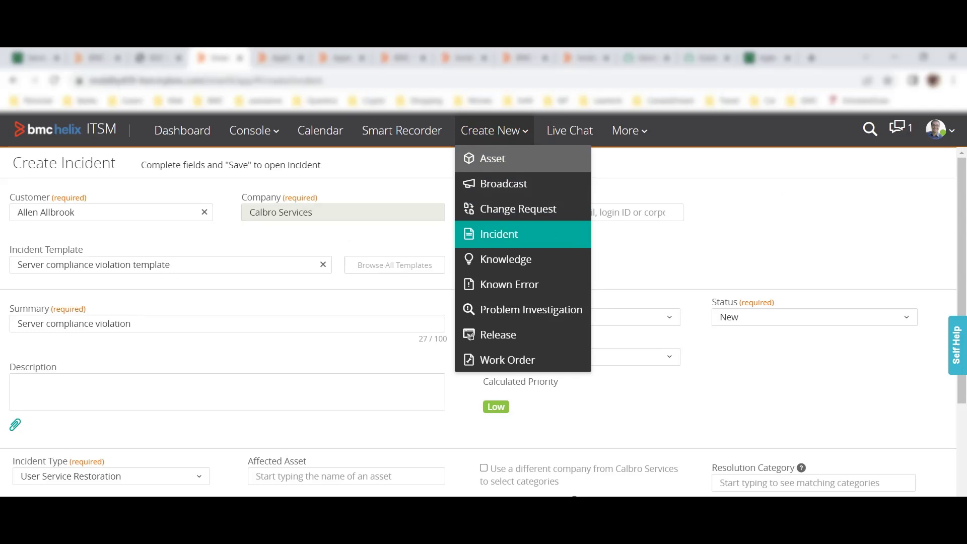
key(Return)
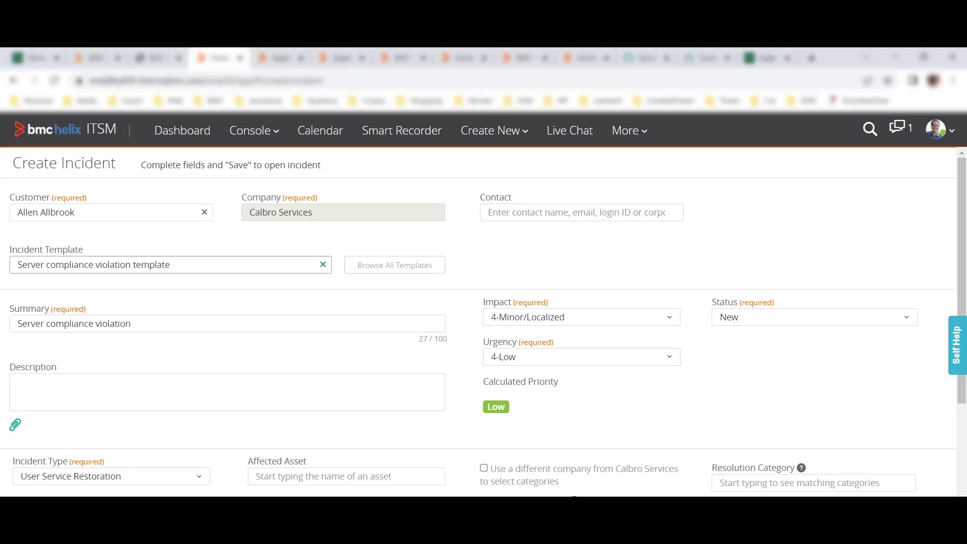
Step: Replace the incident's Server compliance violation template with the Email Server Issue Template and review the filled-in fields
click(322, 265)
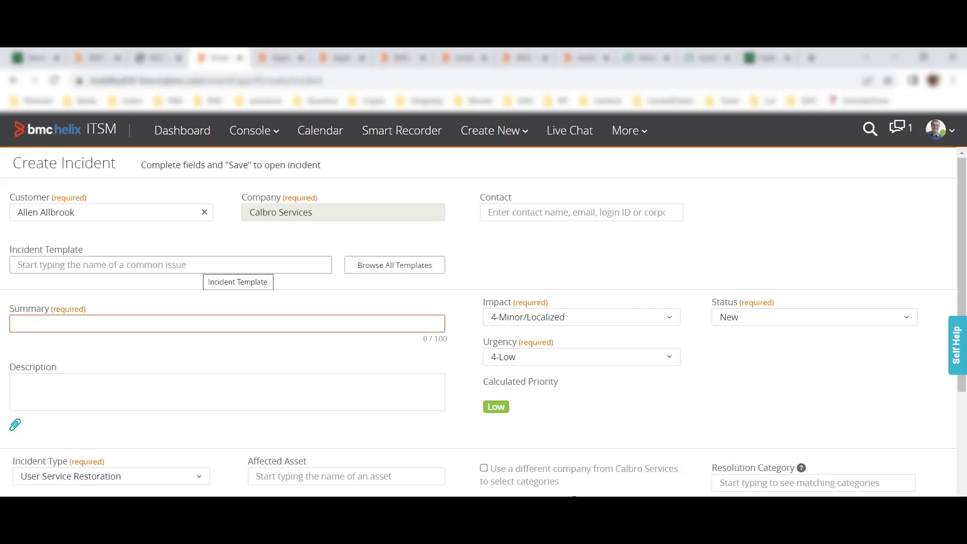
text(email)
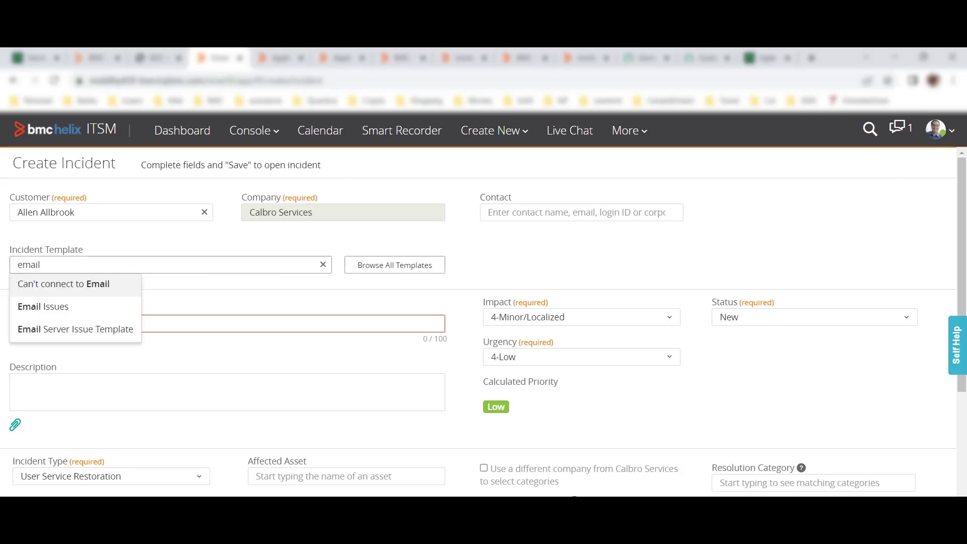
key(Down)
key(Down)
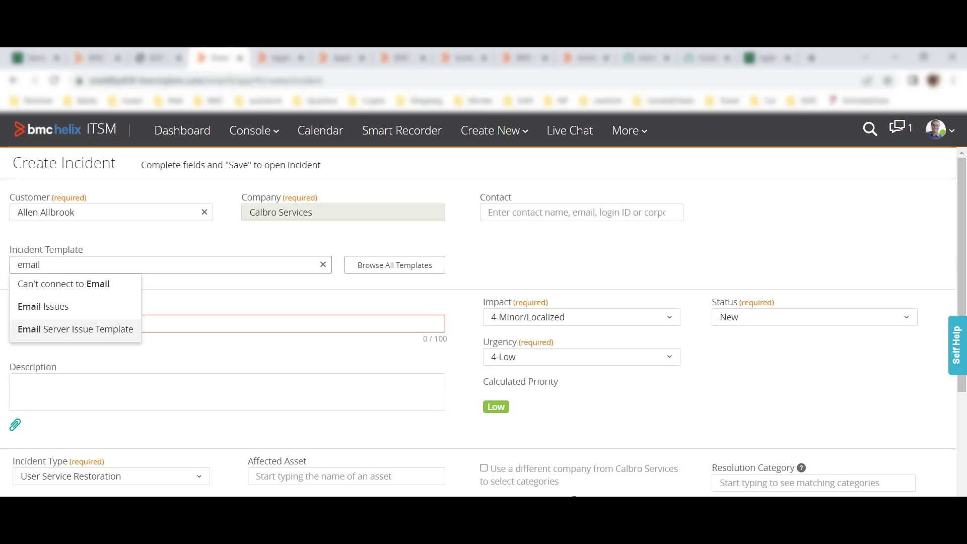
key(Return)
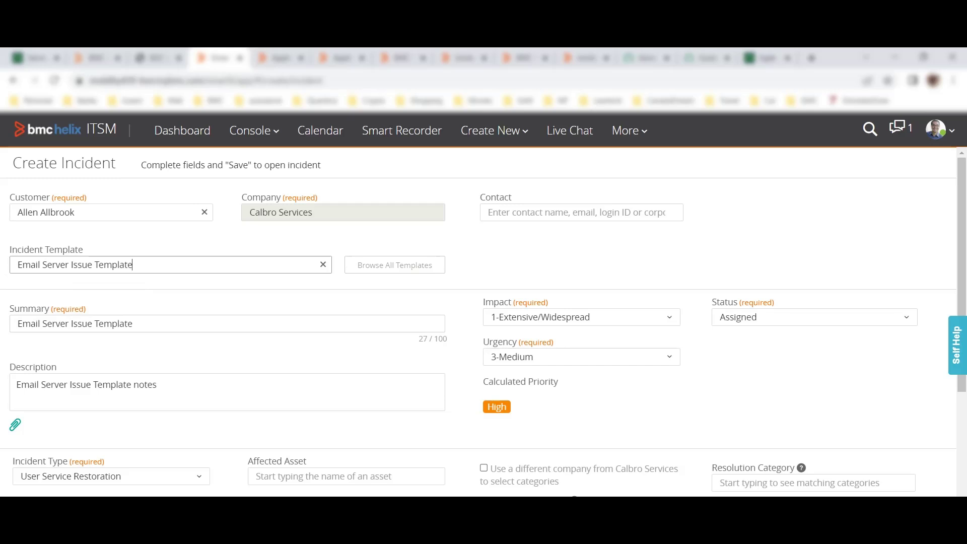
scroll(484, 325, down, 3)
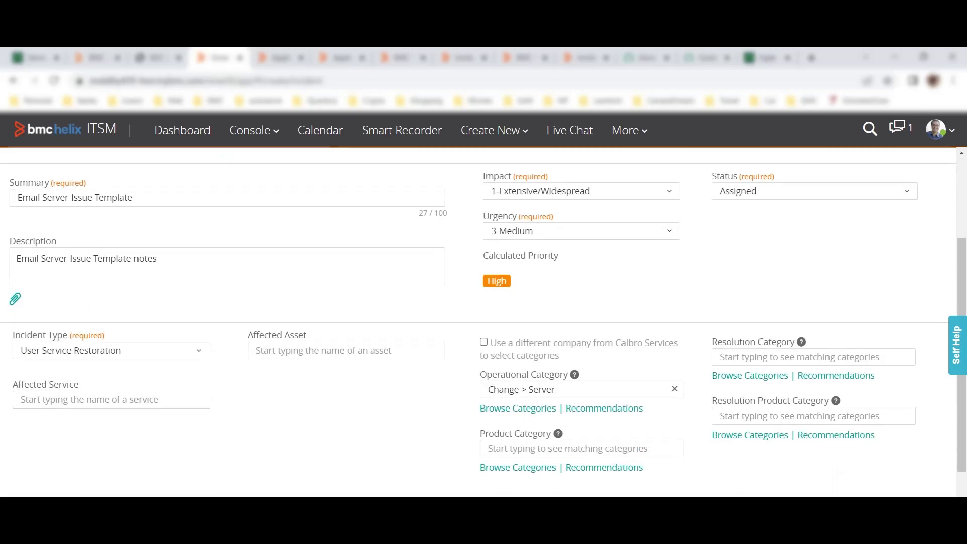
scroll(483, 322, up, 3)
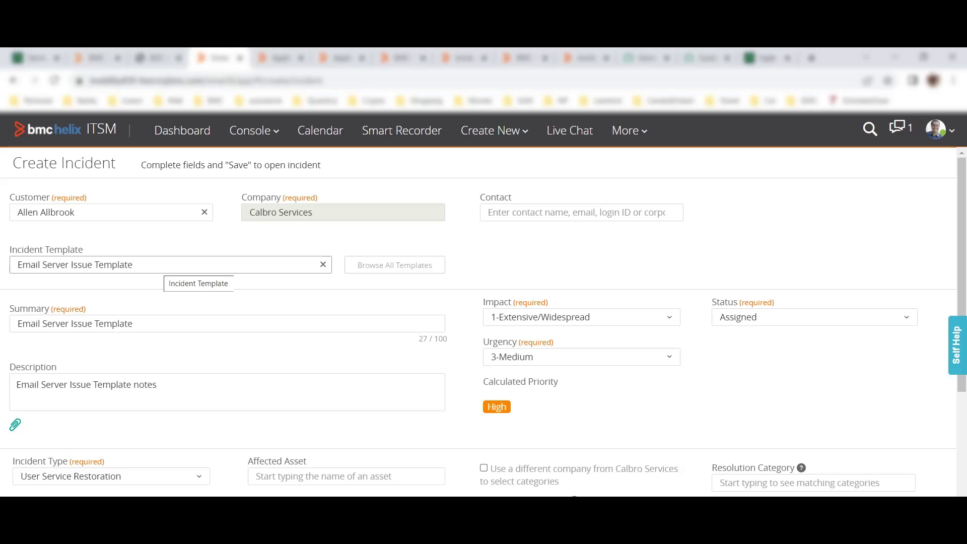
click(227, 324)
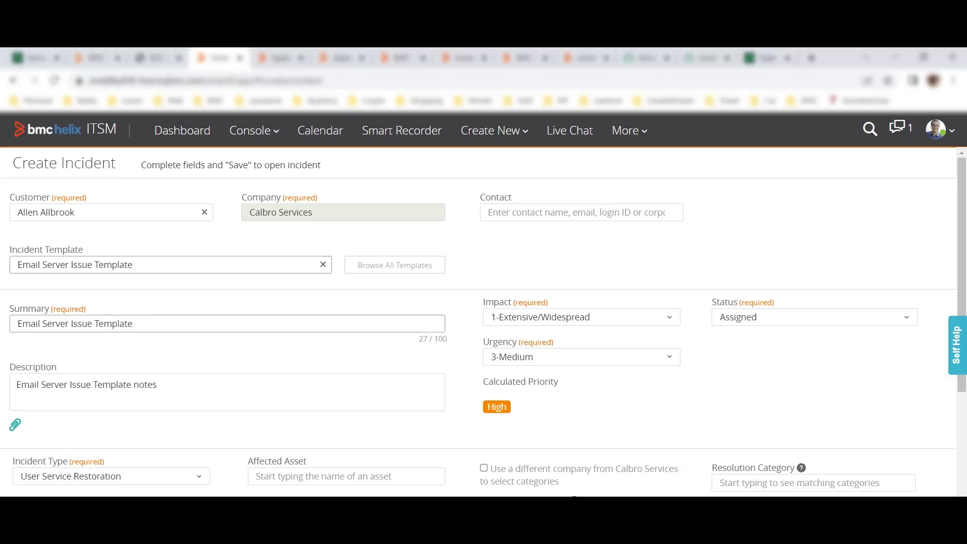